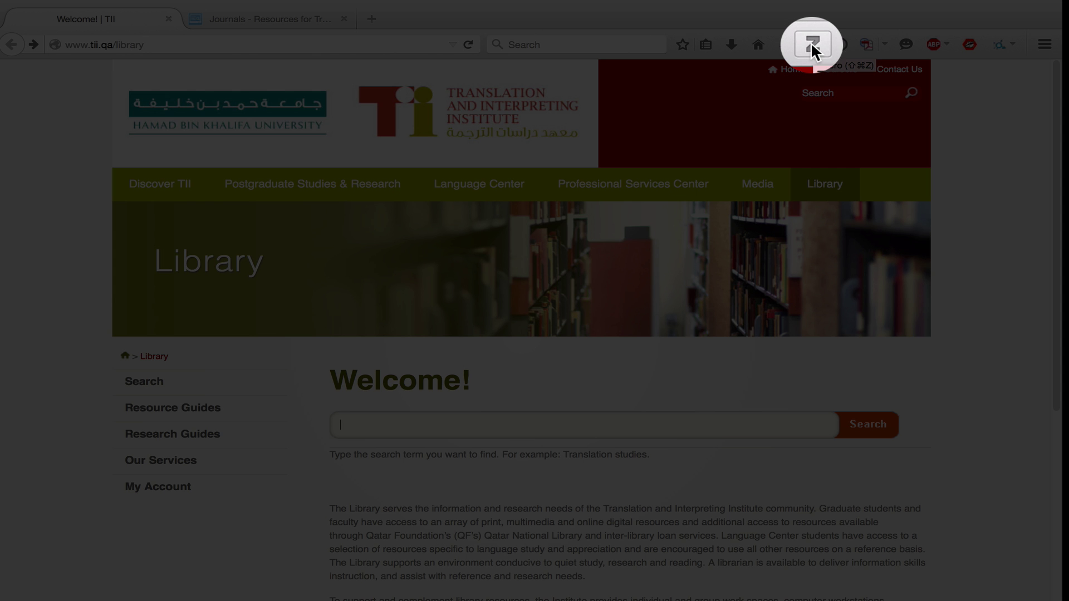
left_click(811, 45)
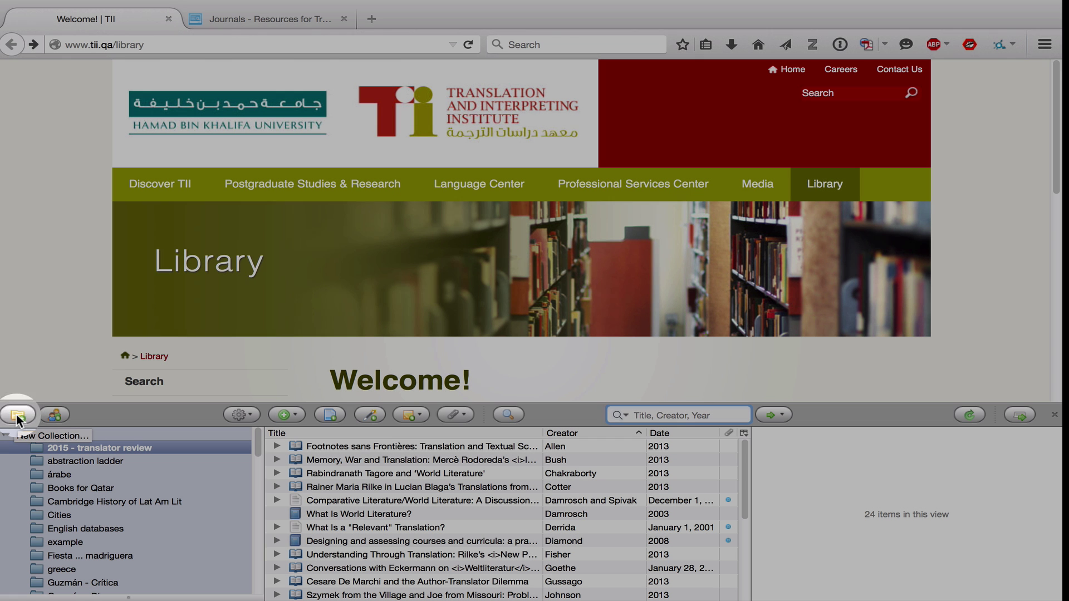
left_click(15, 414)
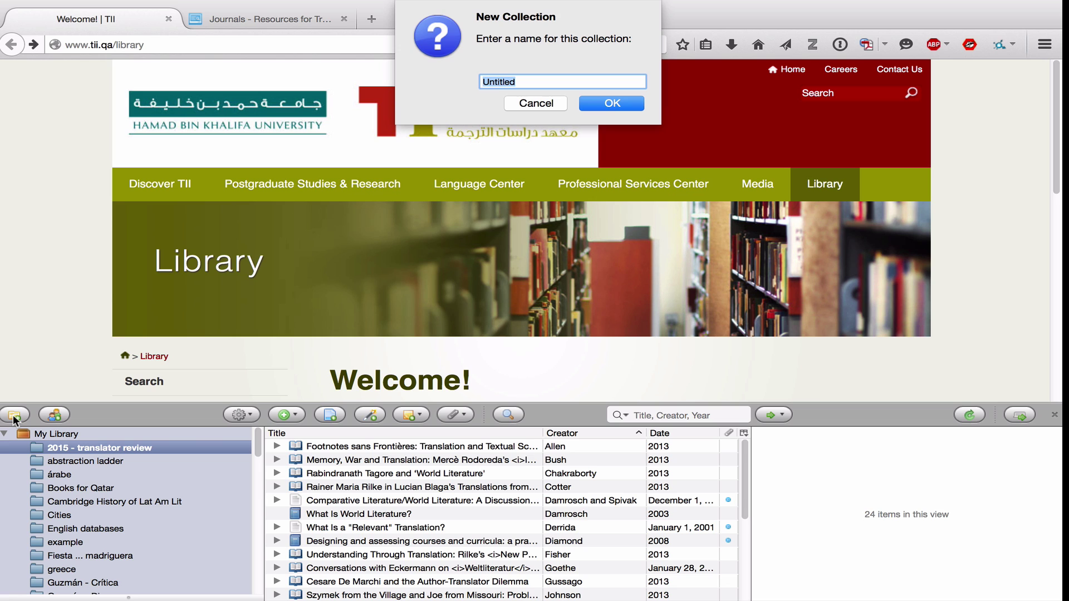
type("@inbo")
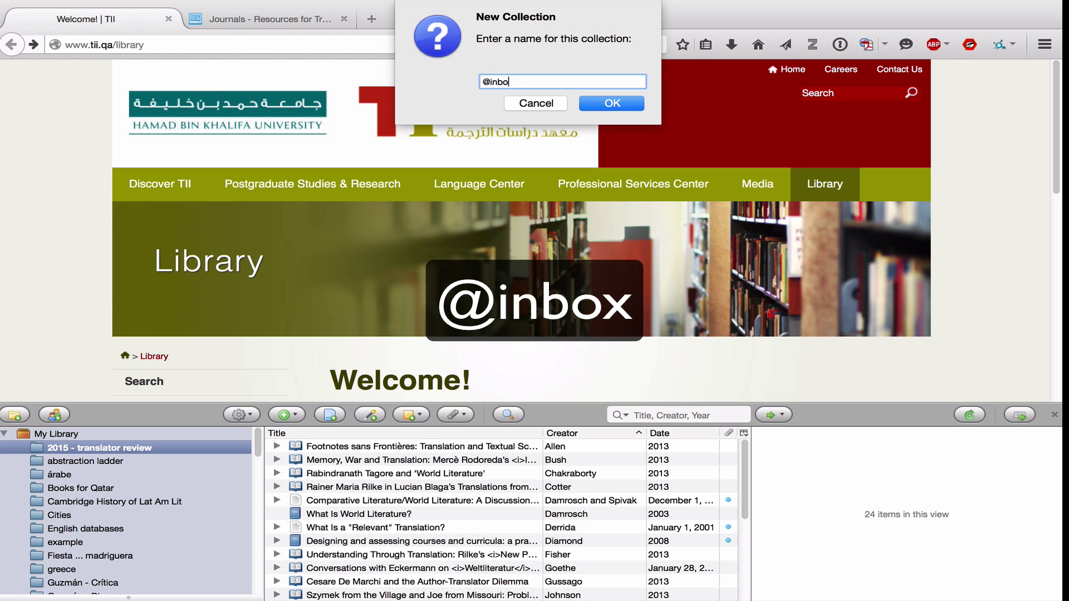
type("x")
left_click(619, 103)
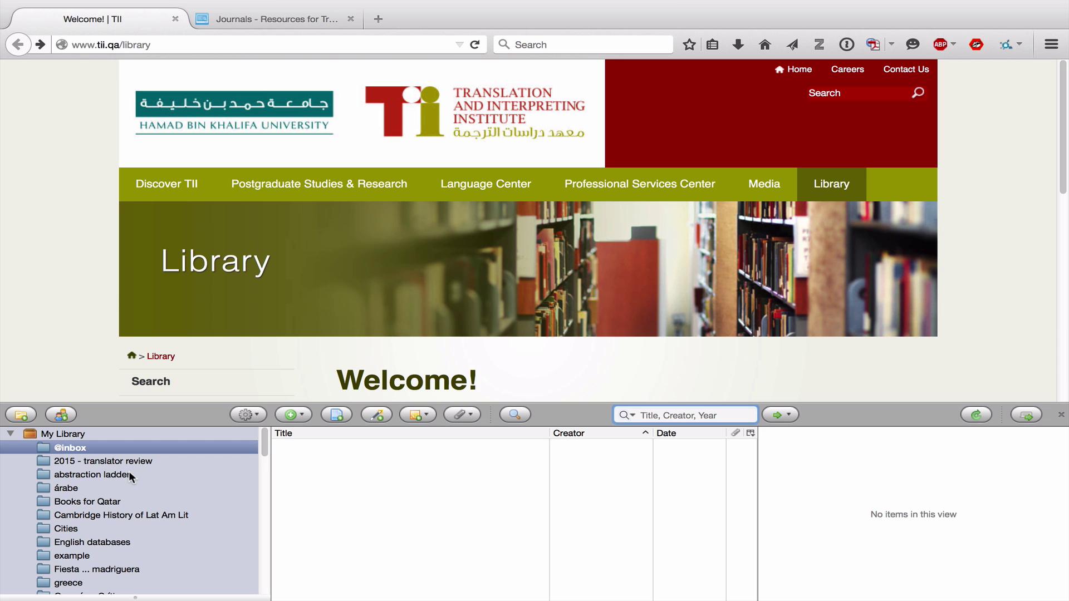
scroll(115, 474, "down", 5)
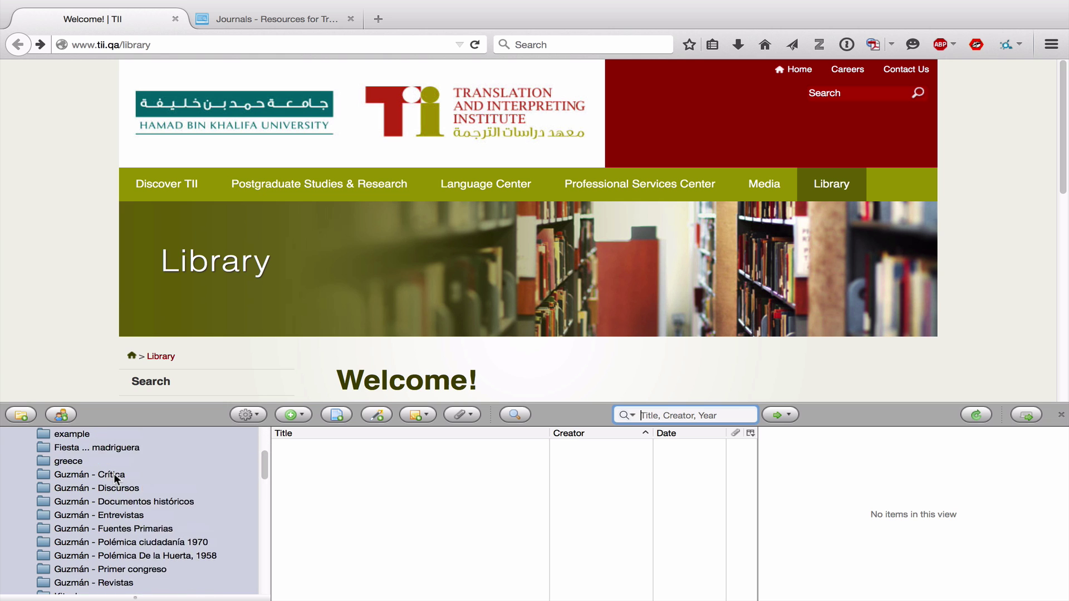
scroll(113, 474, "up", 5)
scroll(114, 475, "down", 8)
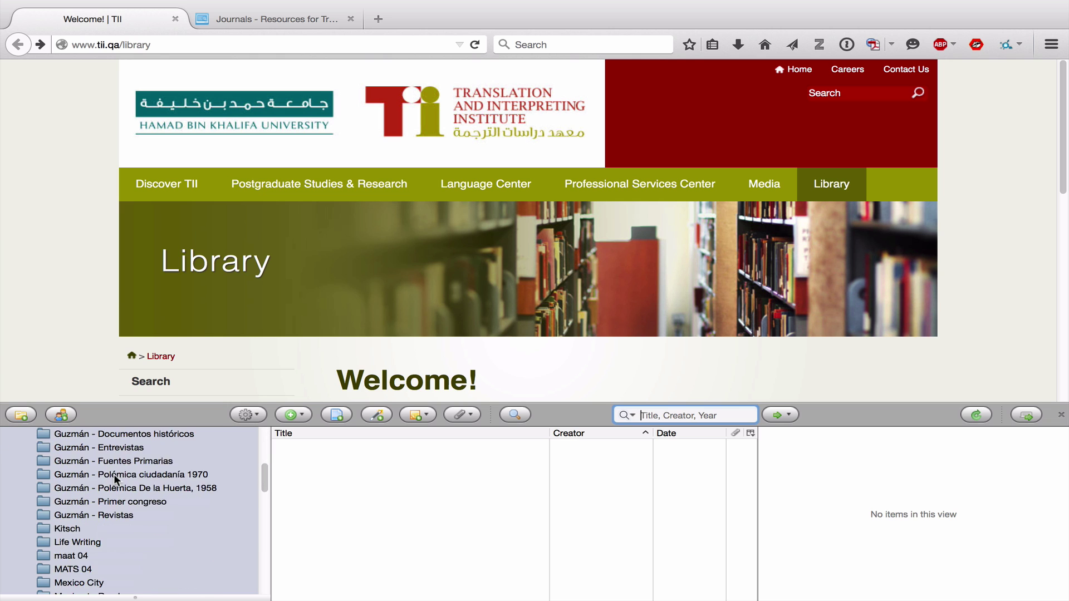
scroll(114, 474, "up", 8)
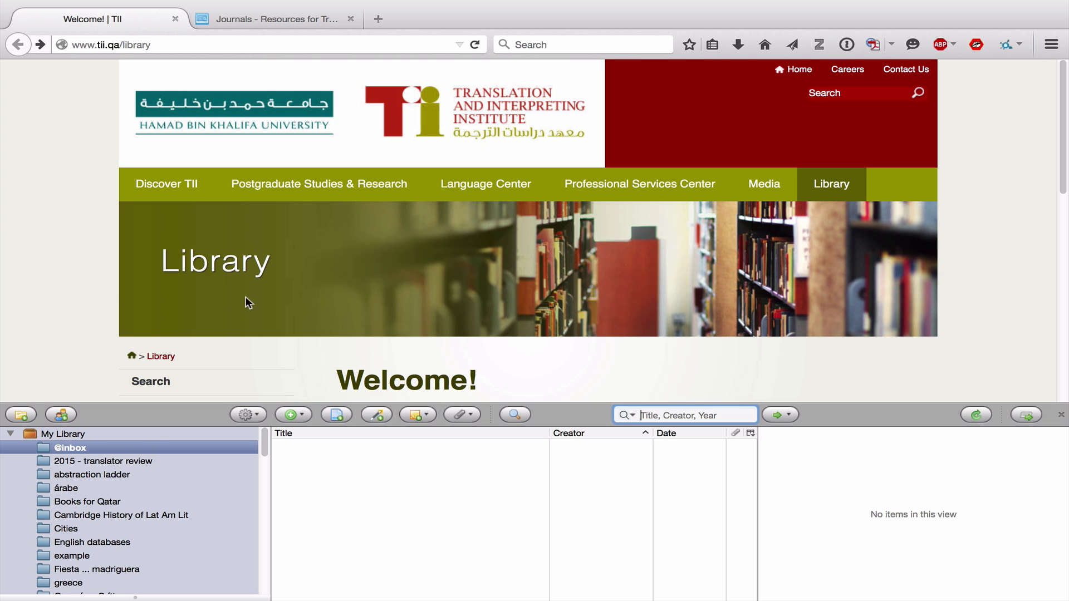
Search the library catalog for "jeremy munday" from the library's welcome page
scroll(261, 283, "down", 2)
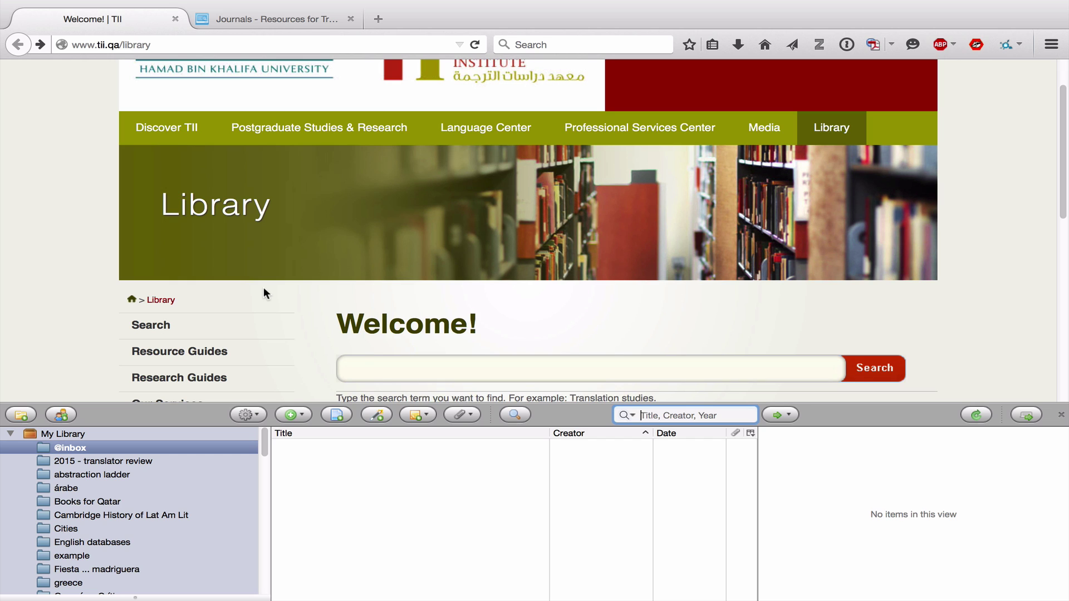
left_click(371, 370)
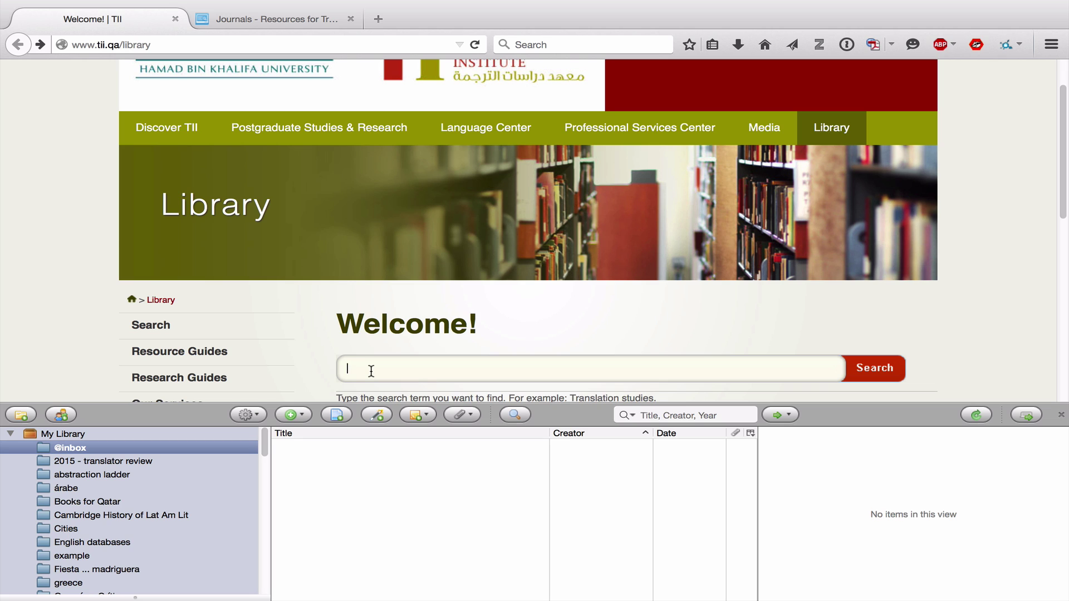
type("je")
key("Down")
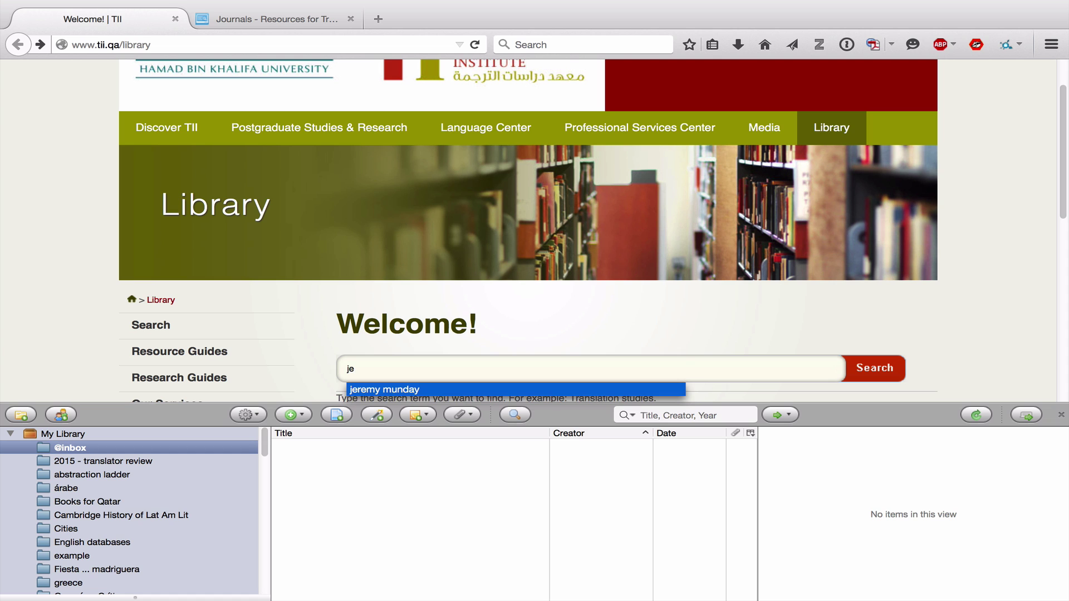
key("Tab")
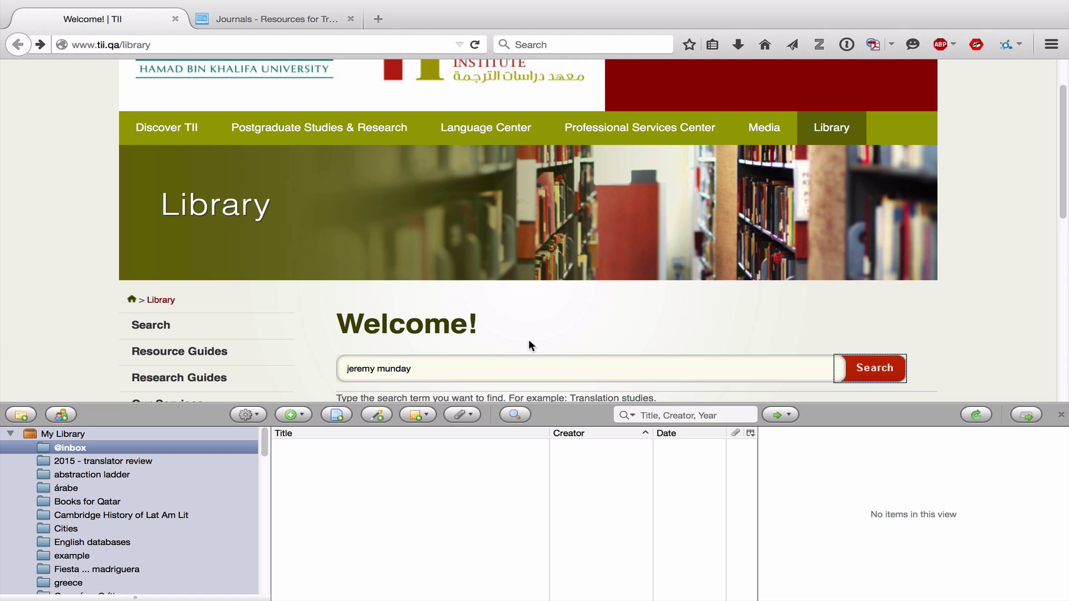
left_click(880, 365)
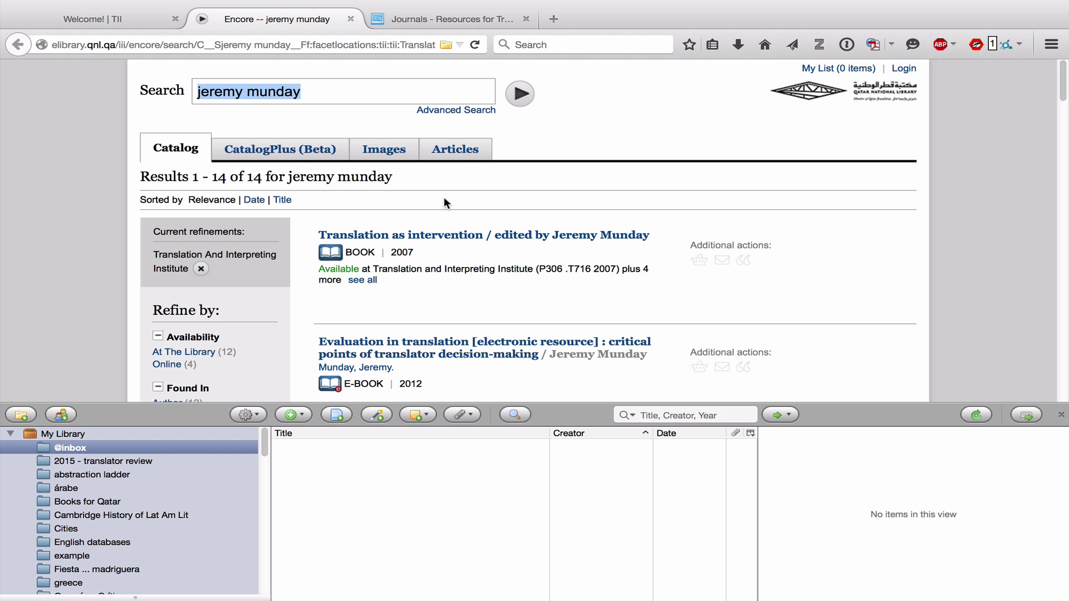
Look through the catalog results and open the record of the book "Translation as intervention"
scroll(444, 198, "down", 5)
scroll(446, 205, "down", 4)
scroll(448, 205, "up", 2)
scroll(447, 205, "up", 5)
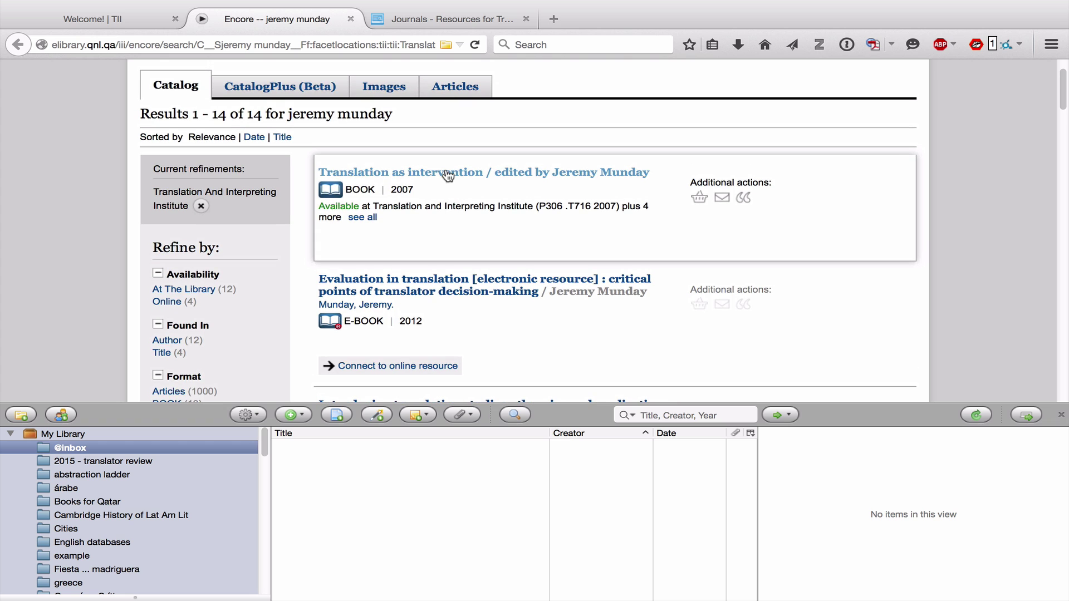
left_click(446, 172)
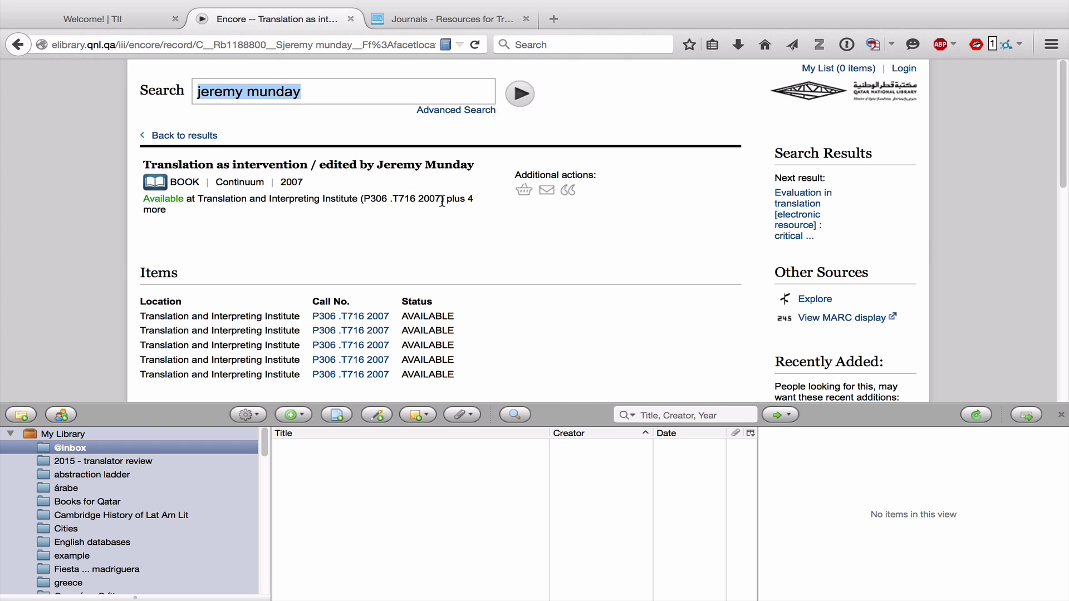
scroll(418, 220, "down", 3)
scroll(423, 225, "down", 5)
scroll(424, 225, "up", 2)
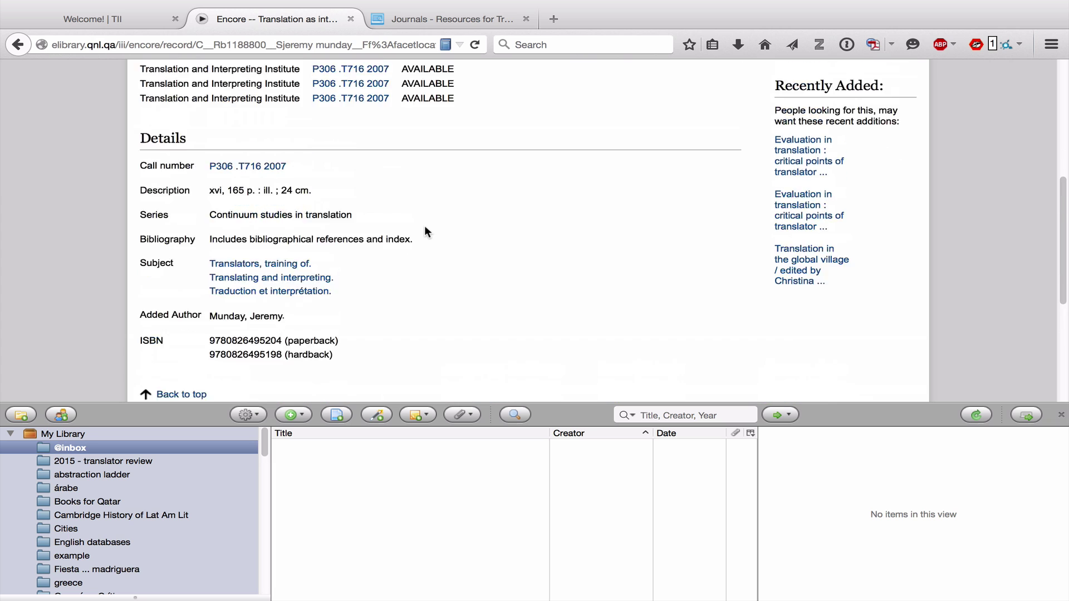
scroll(424, 225, "up", 5)
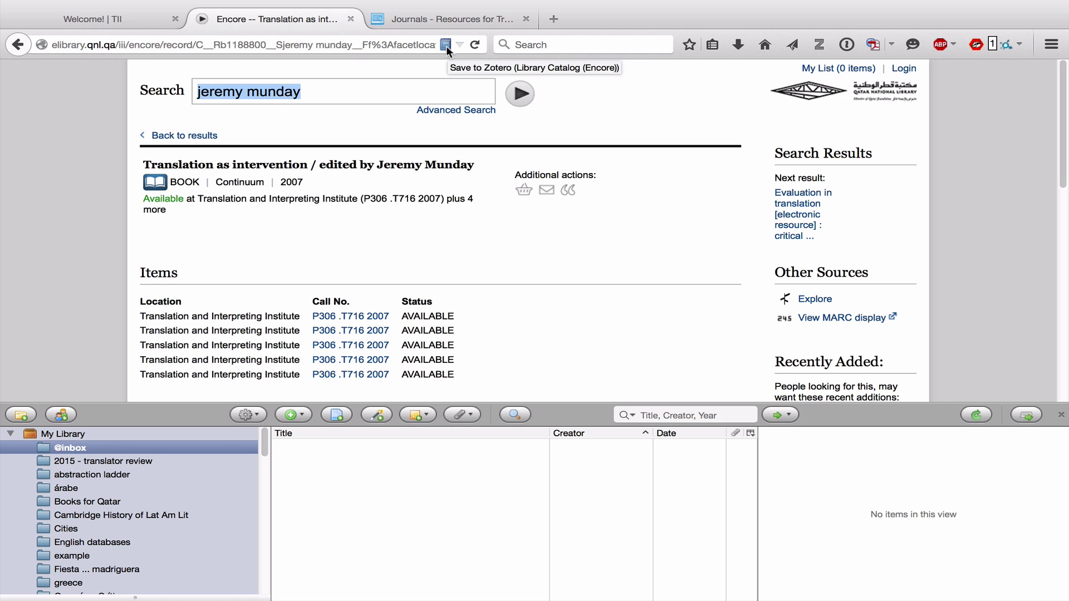
left_click(446, 46)
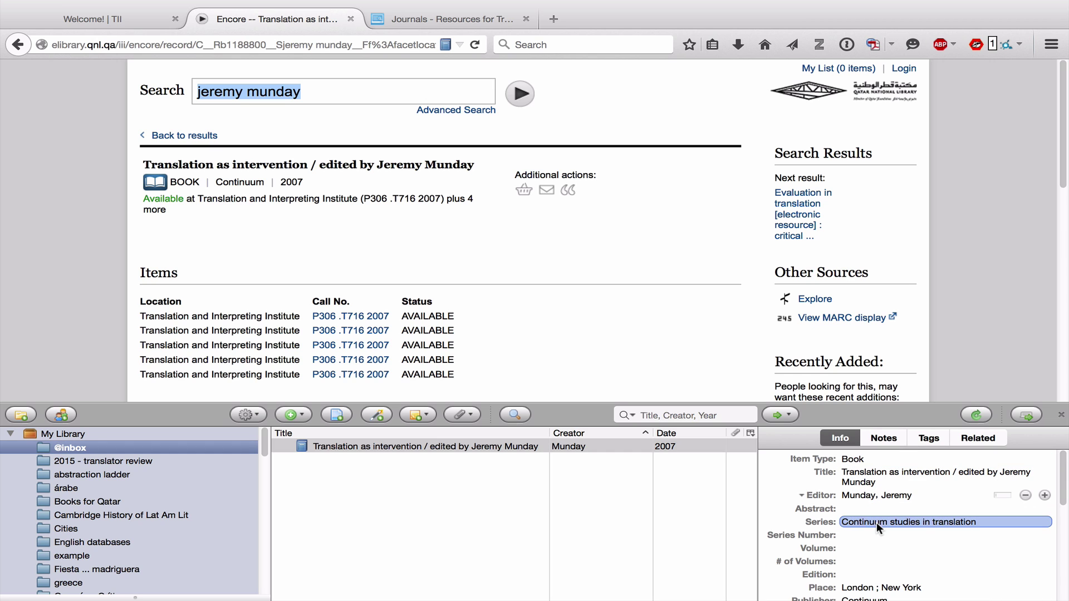
scroll(875, 521, "down", 2)
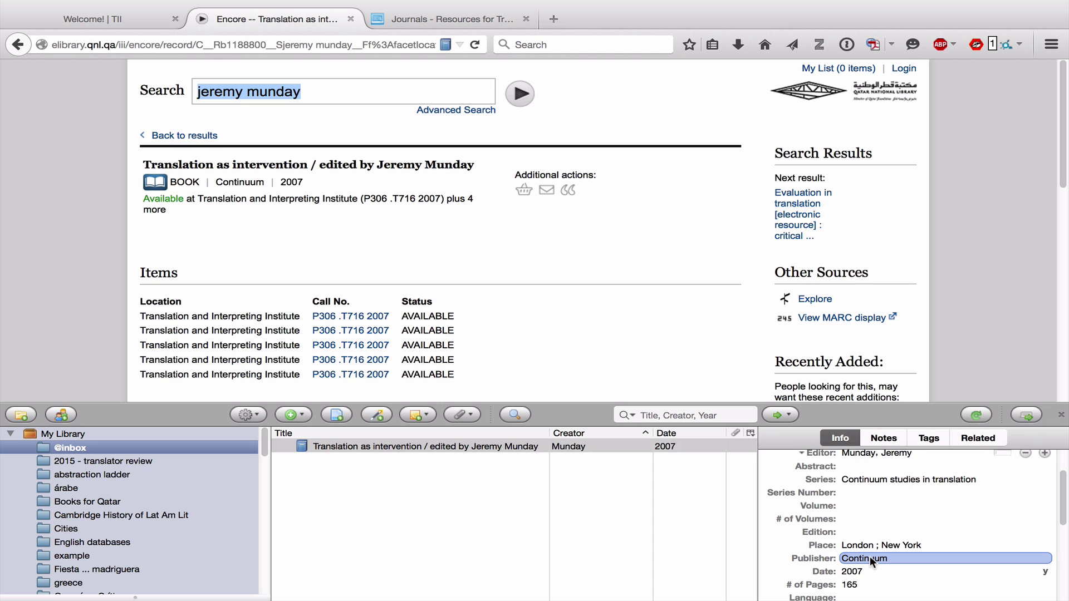
scroll(870, 556, "down", 4)
scroll(870, 555, "up", 6)
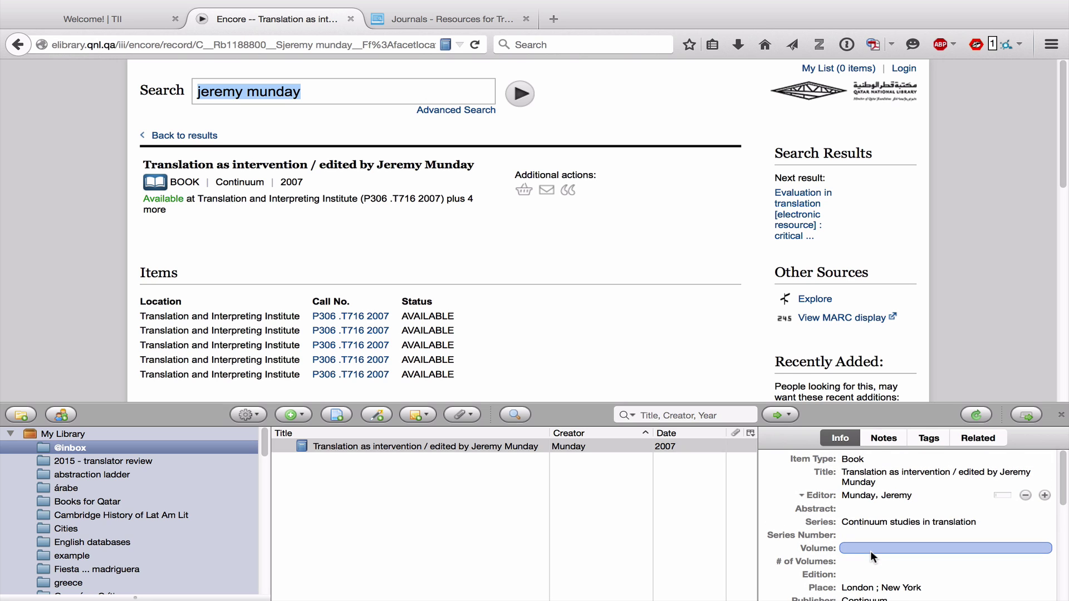
left_click(20, 45)
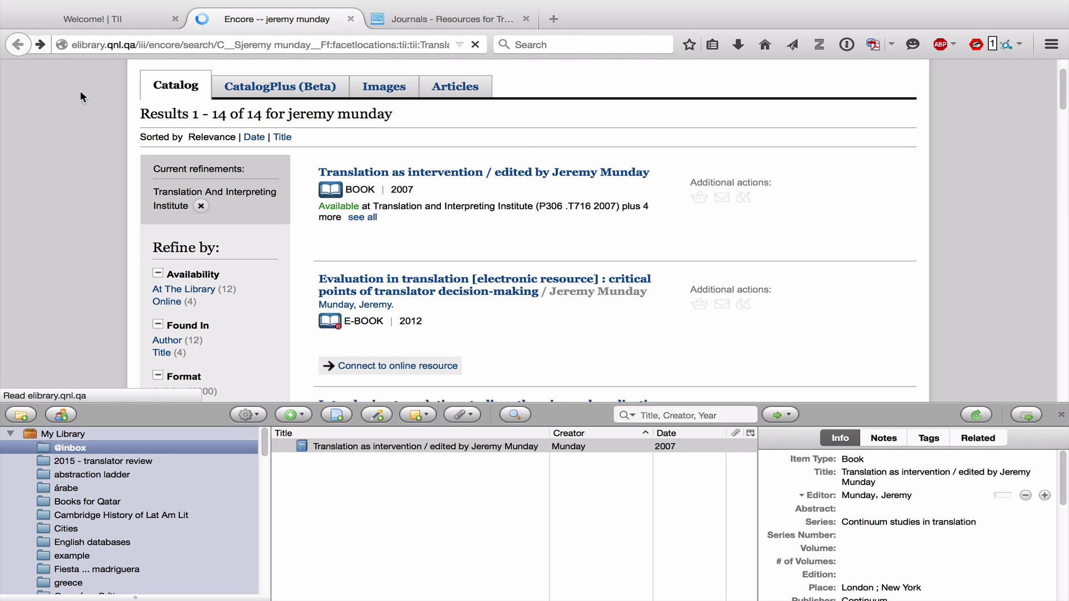
scroll(631, 222, "down", 3)
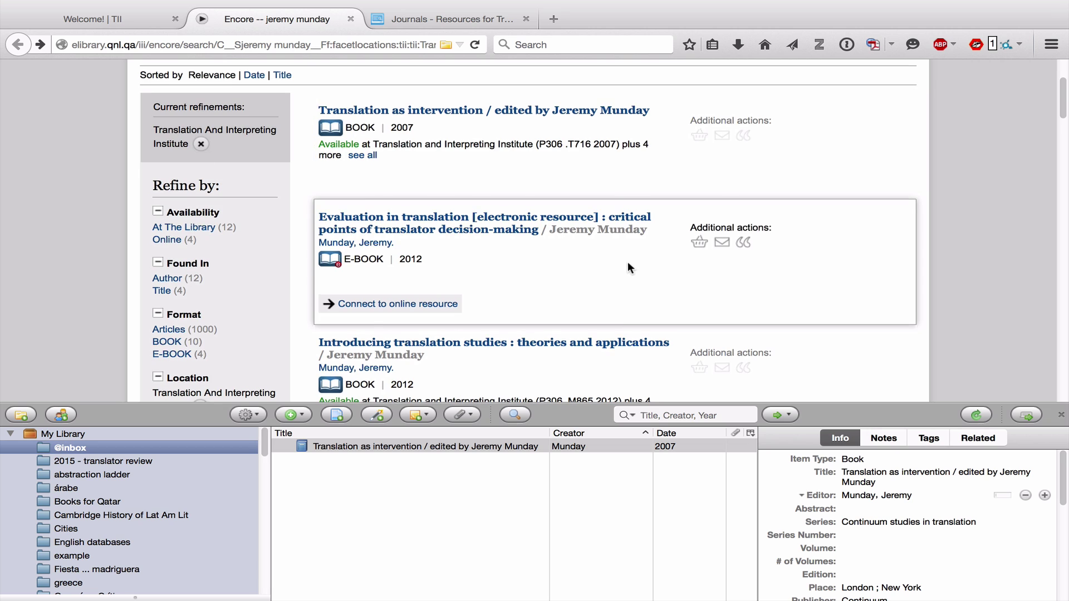
scroll(626, 261, "up", 2)
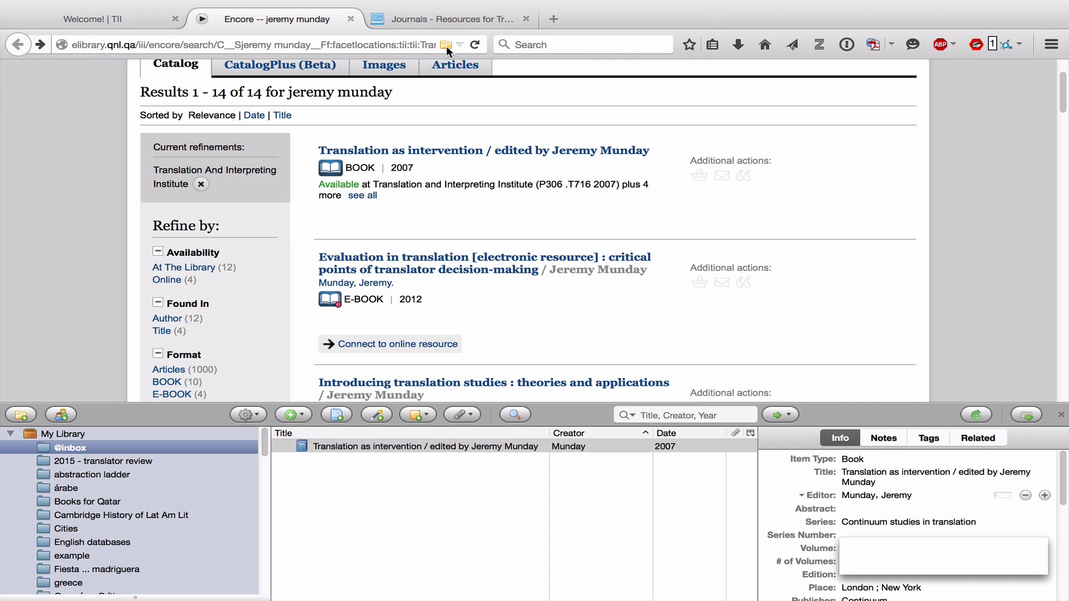
left_click(446, 46)
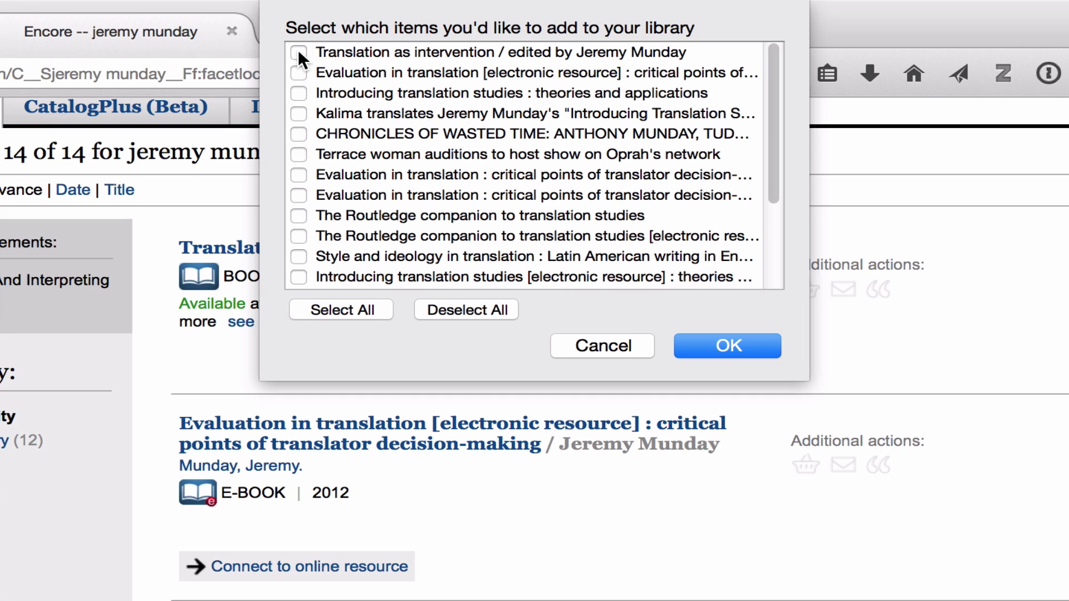
left_click(296, 51)
left_click(298, 71)
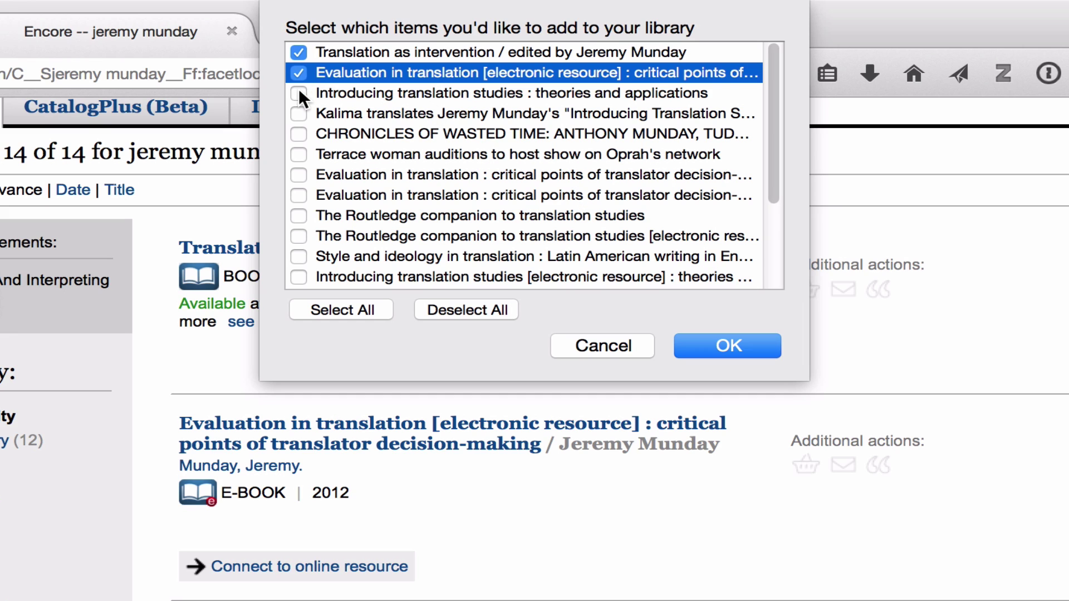
left_click(299, 93)
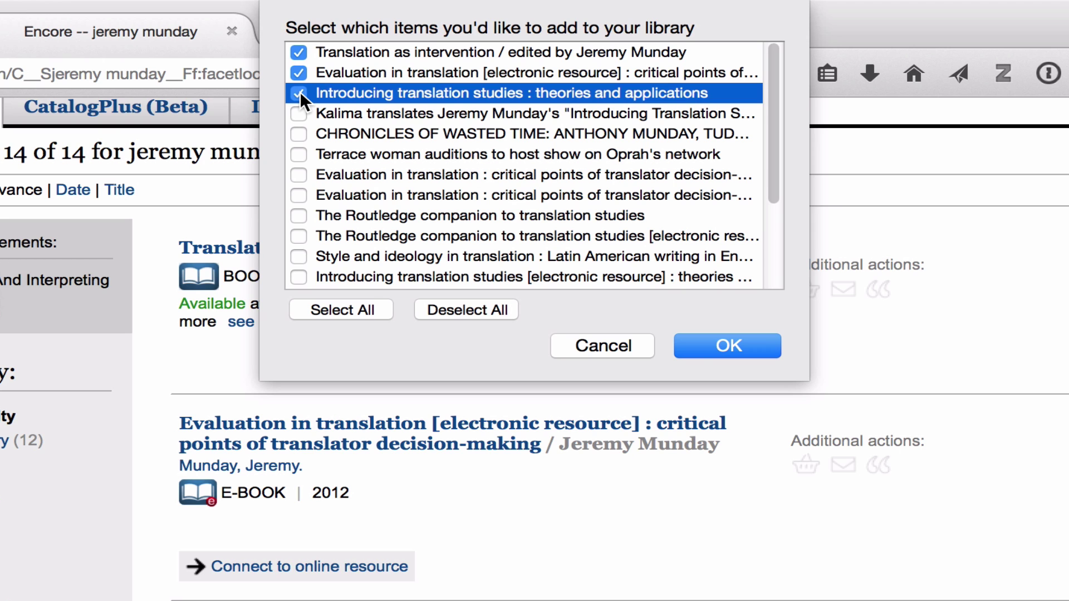
left_click(715, 348)
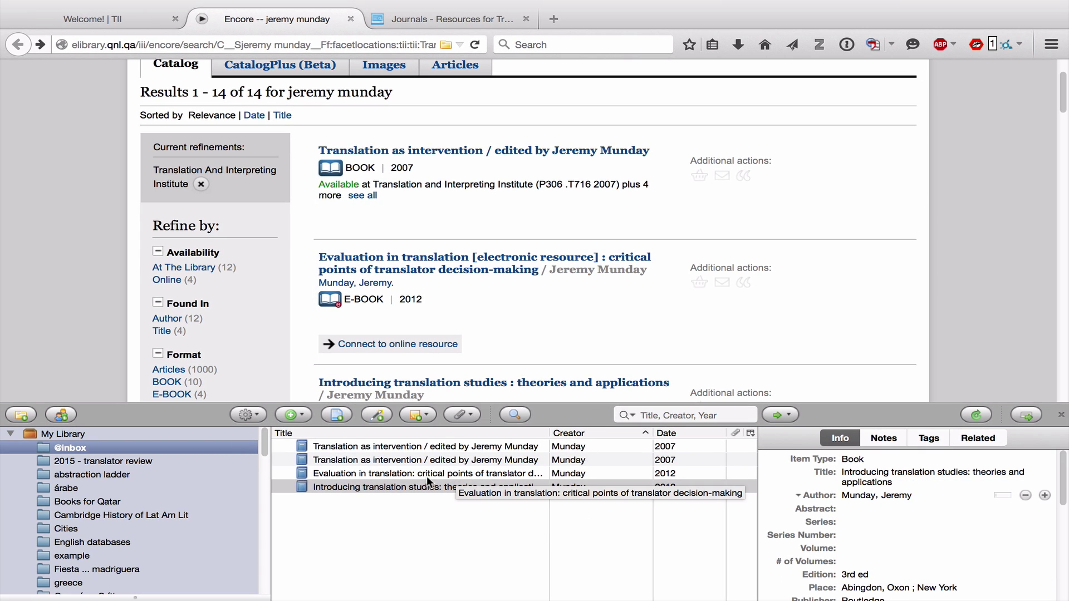
Review the bibliographic details of the saved "Evaluation in translation" item
left_click(404, 474)
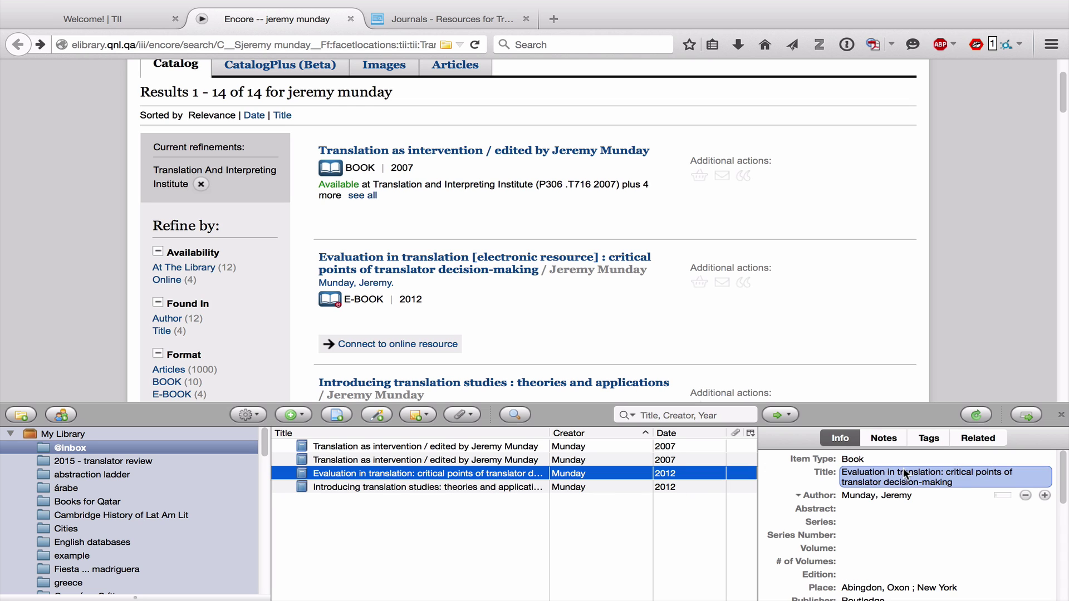
scroll(908, 478, "down", 2)
scroll(910, 502, "up", 2)
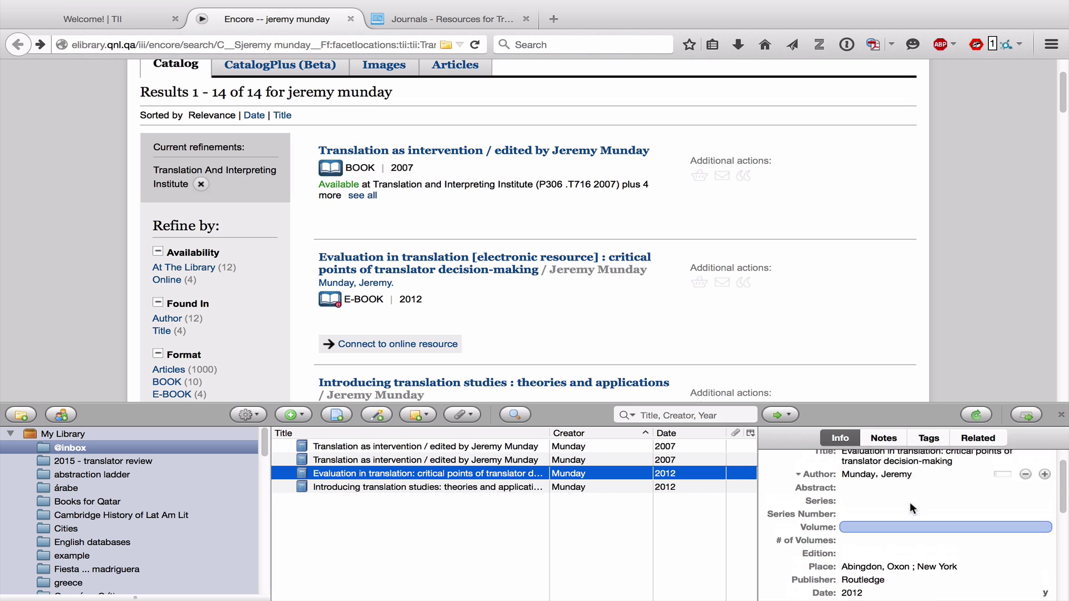
Compare the two "Translation as intervention" entries and move the second, duplicate one to the trash
left_click(437, 461)
left_click(429, 445)
left_click(429, 457)
left_click(422, 445)
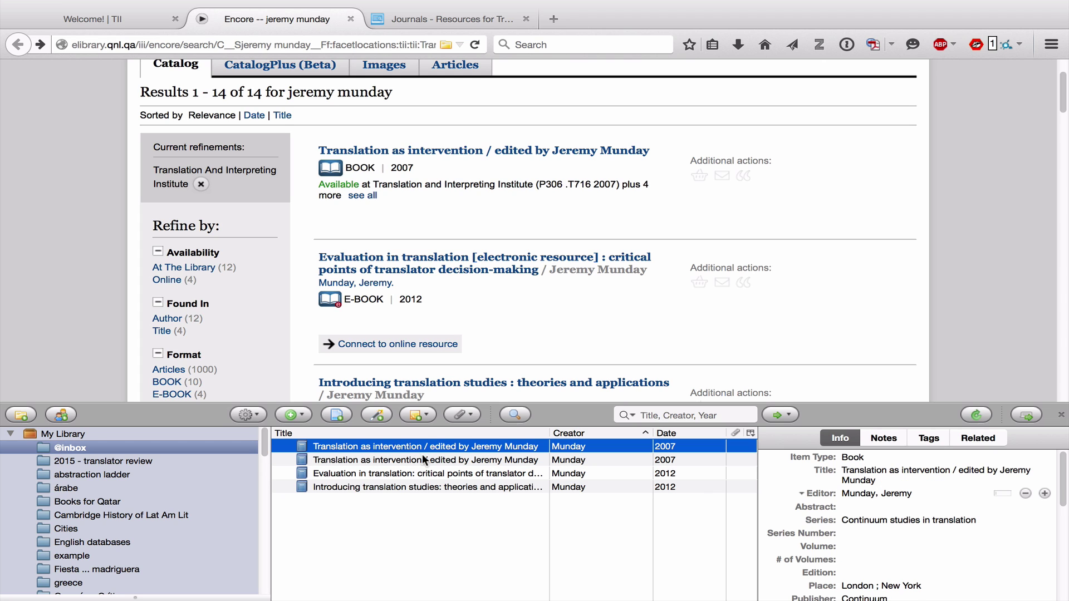
right_click(425, 460)
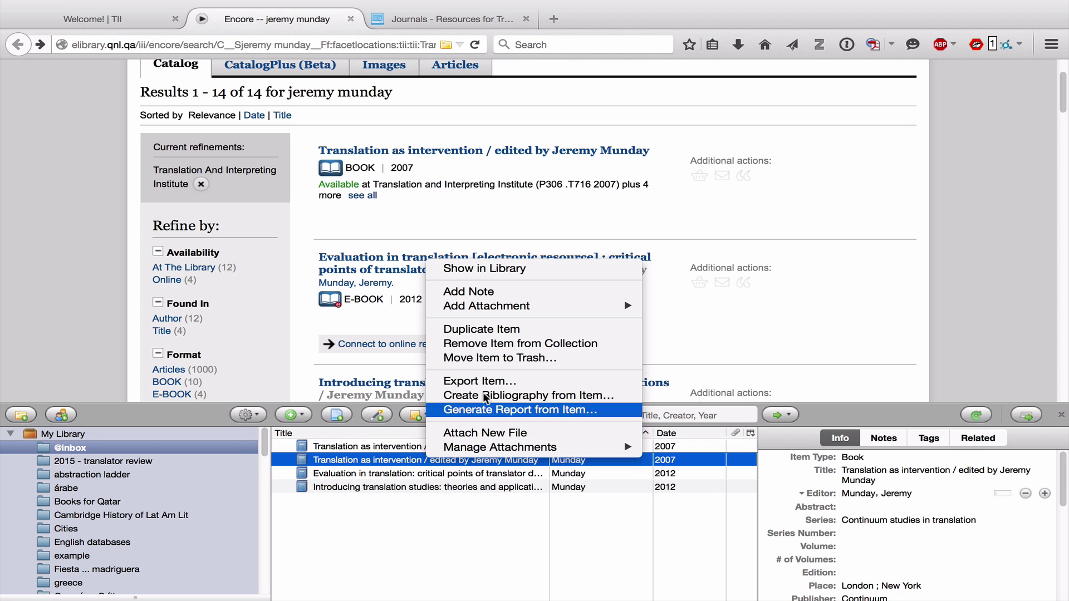
left_click(481, 358)
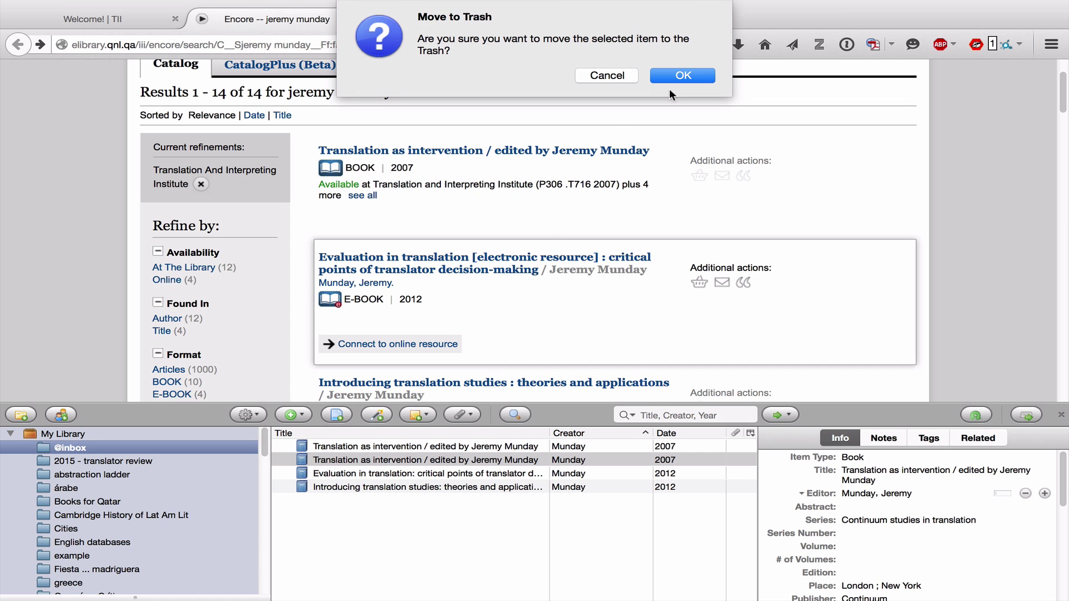
left_click(673, 72)
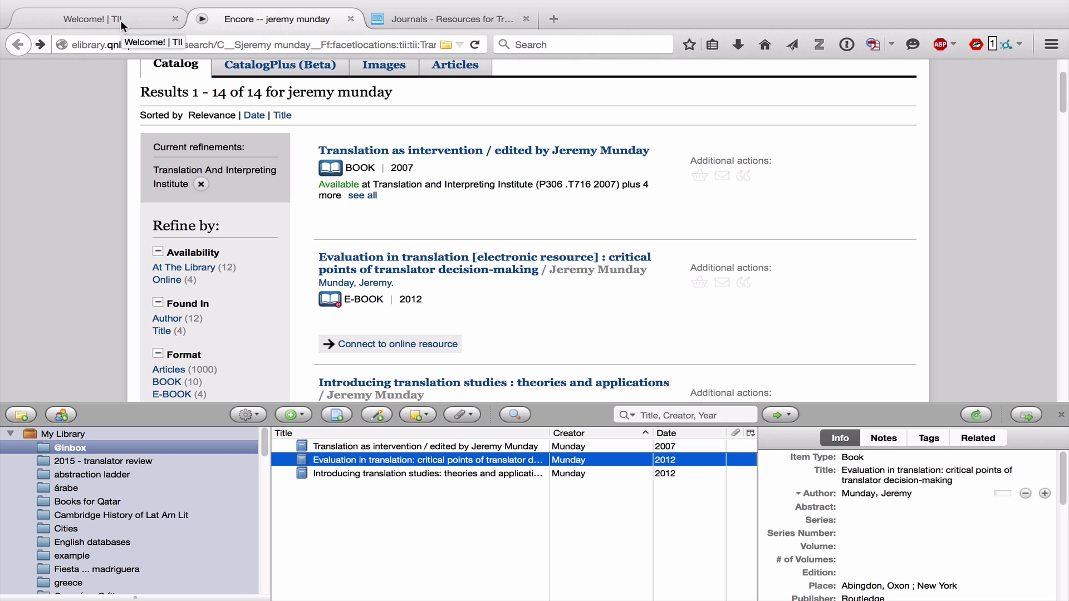
Close the catalog results page and open the Resource Guides page of the library site
left_click(349, 20)
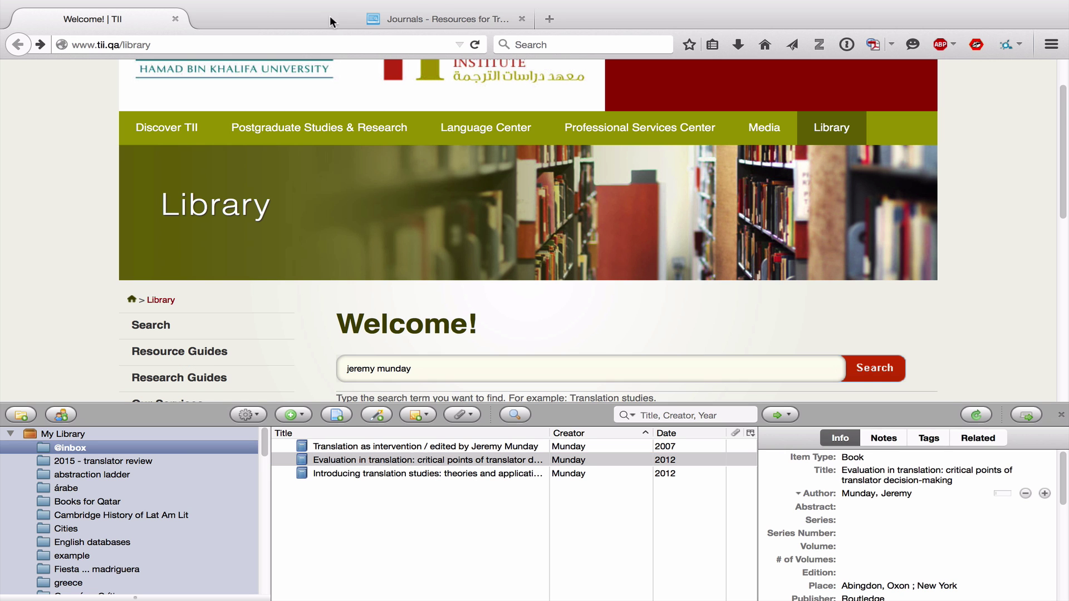
scroll(255, 161, "down", 3)
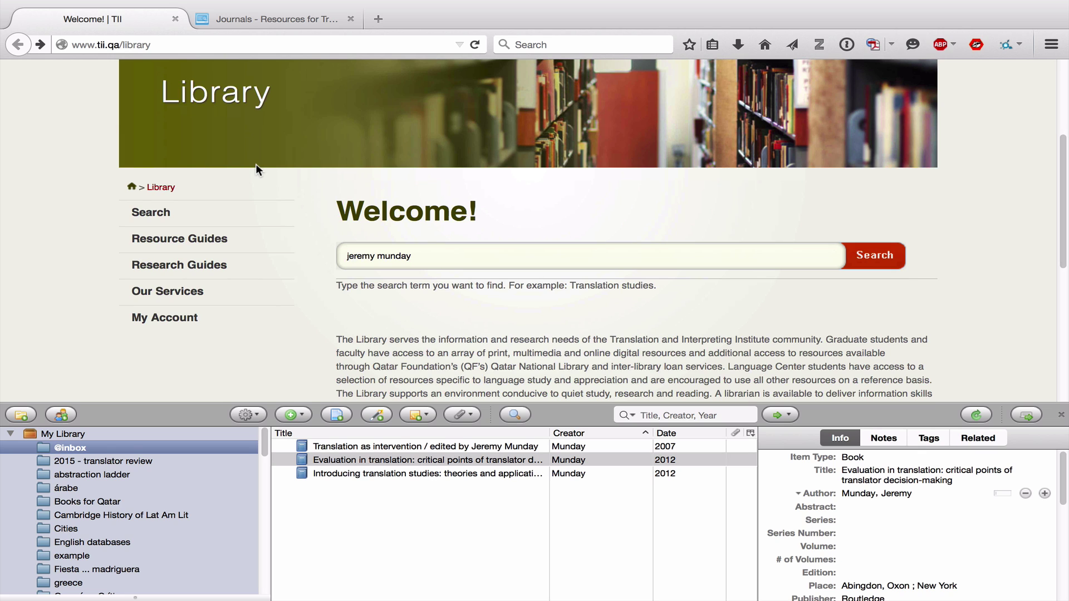
left_click(215, 241)
scroll(224, 237, "down", 2)
scroll(225, 238, "down", 5)
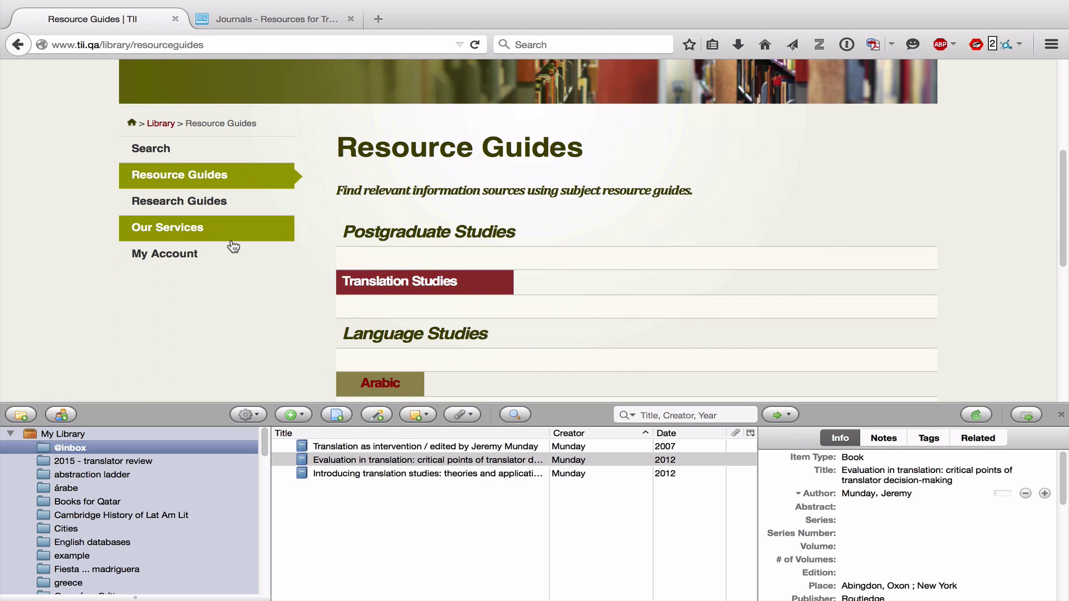
Open the Translation Studies resource guide and go through its Journals section's research databases to JSTOR
left_click(388, 282)
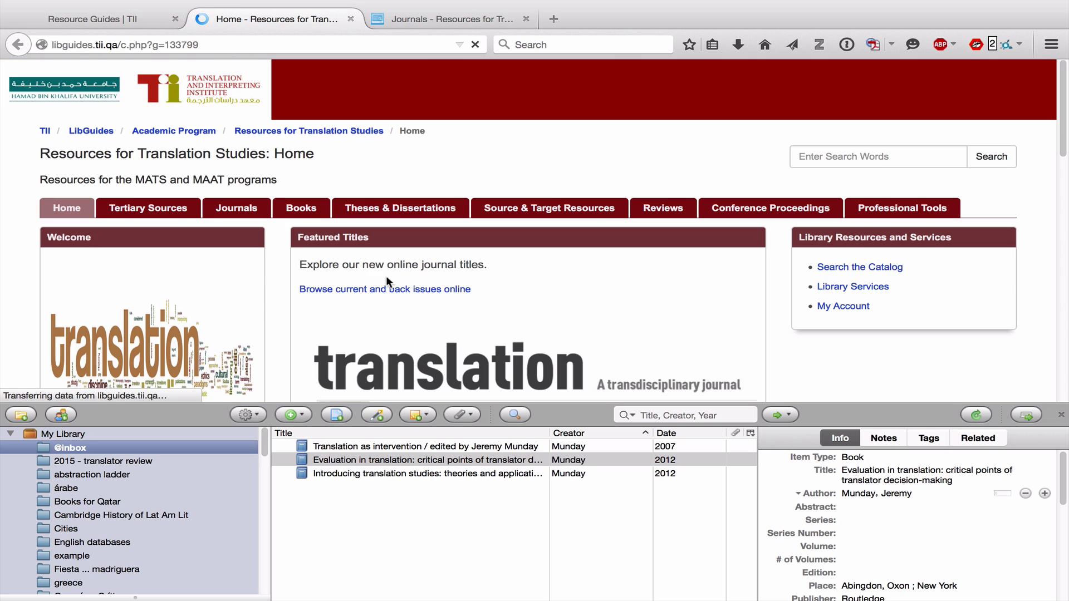
scroll(388, 281, "down", 1)
scroll(386, 275, "down", 5)
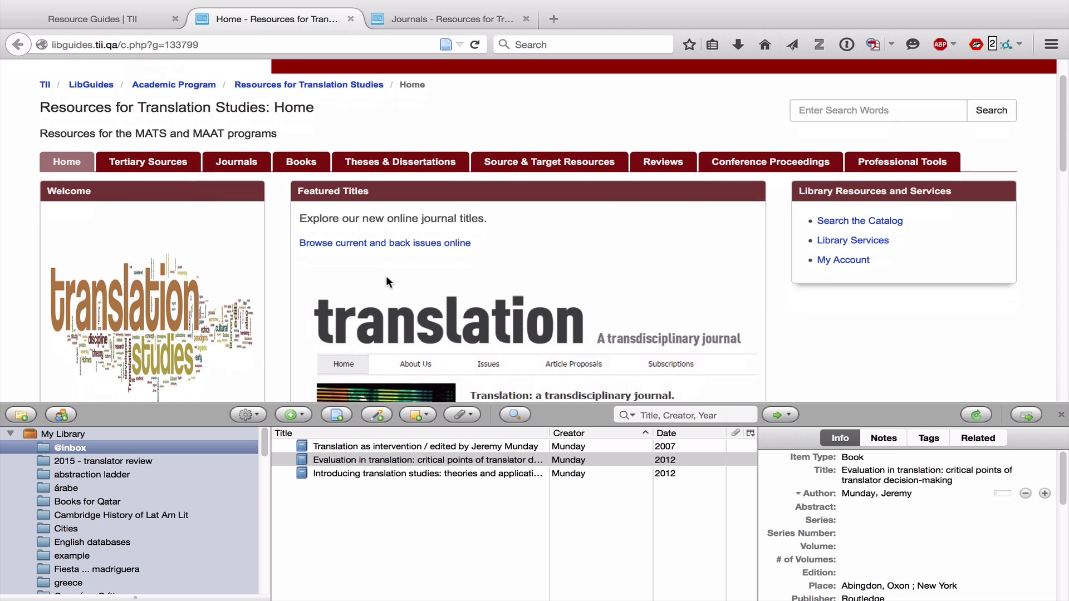
scroll(386, 275, "up", 4)
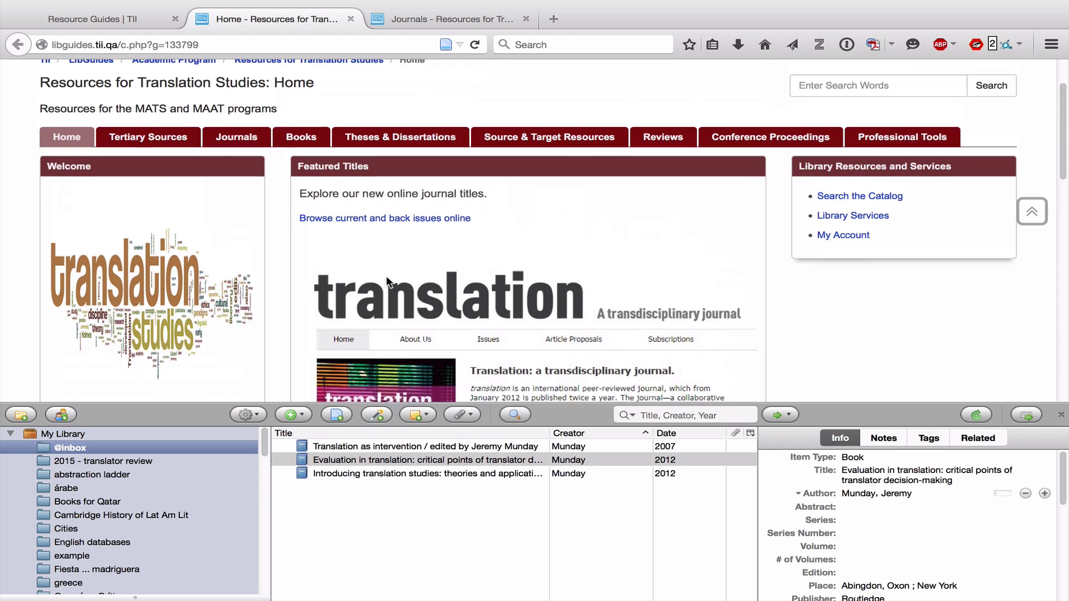
left_click(254, 151)
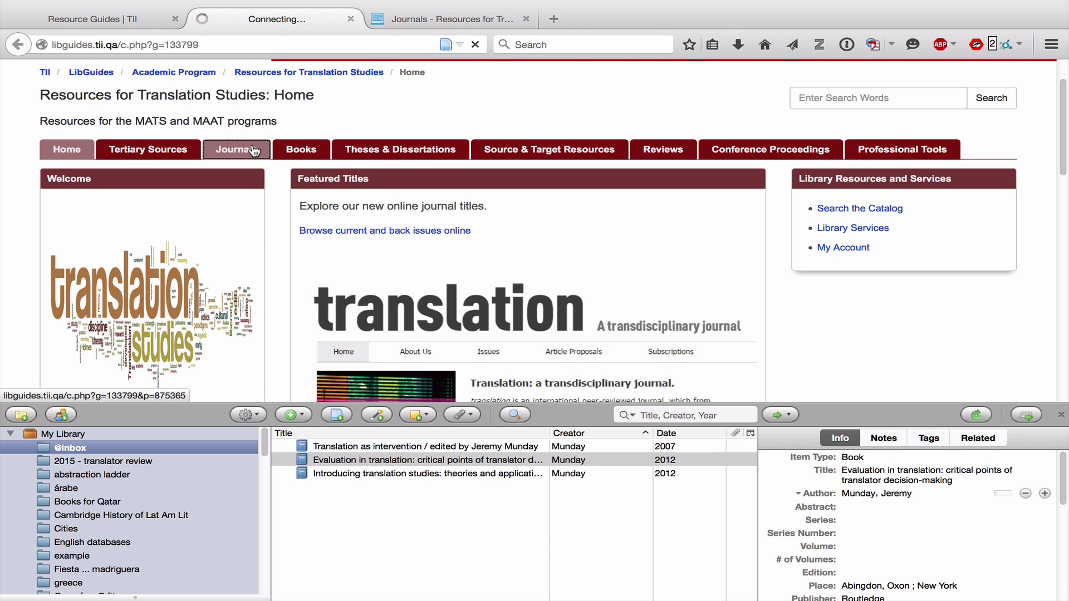
scroll(252, 144, "down", 4)
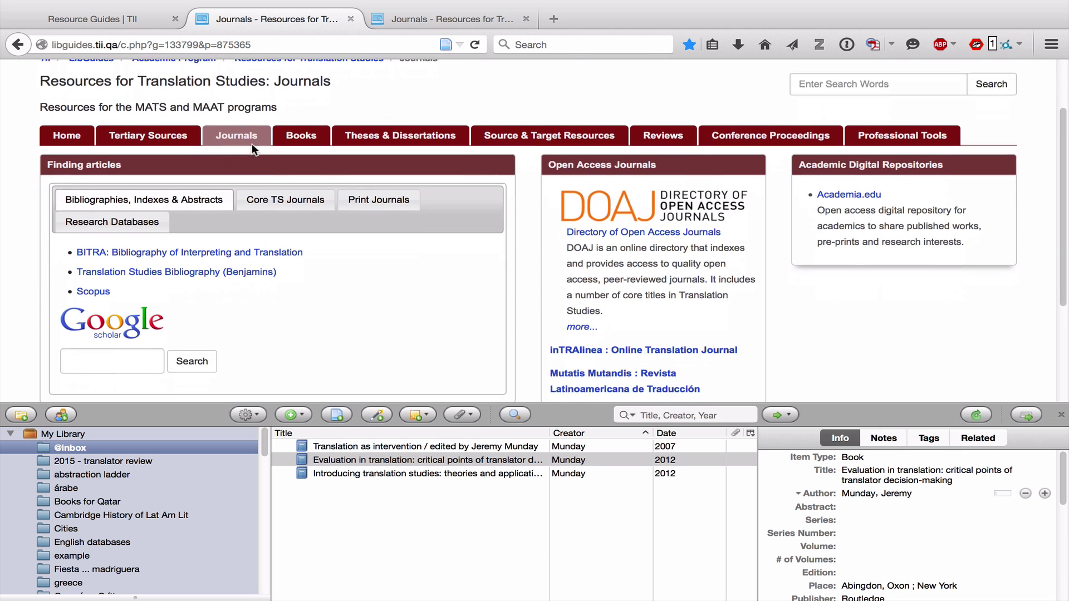
left_click(153, 193)
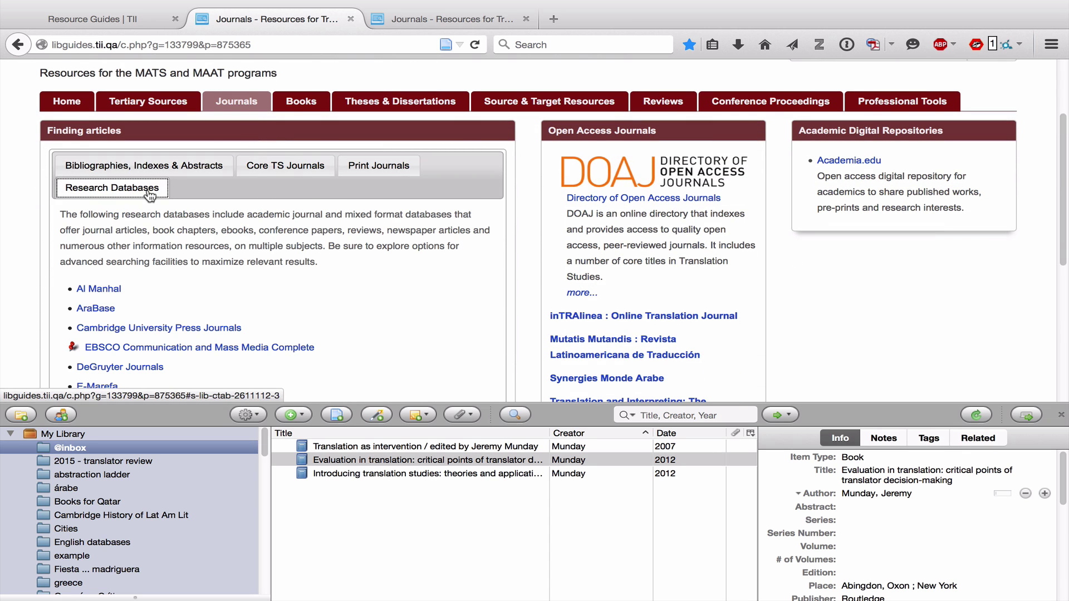
scroll(148, 192, "down", 3)
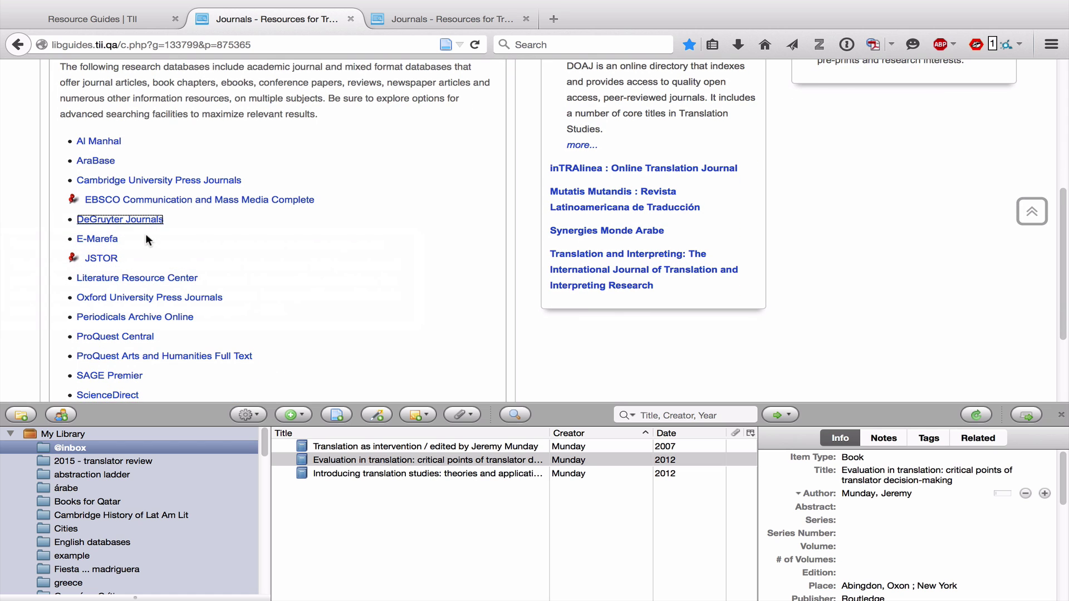
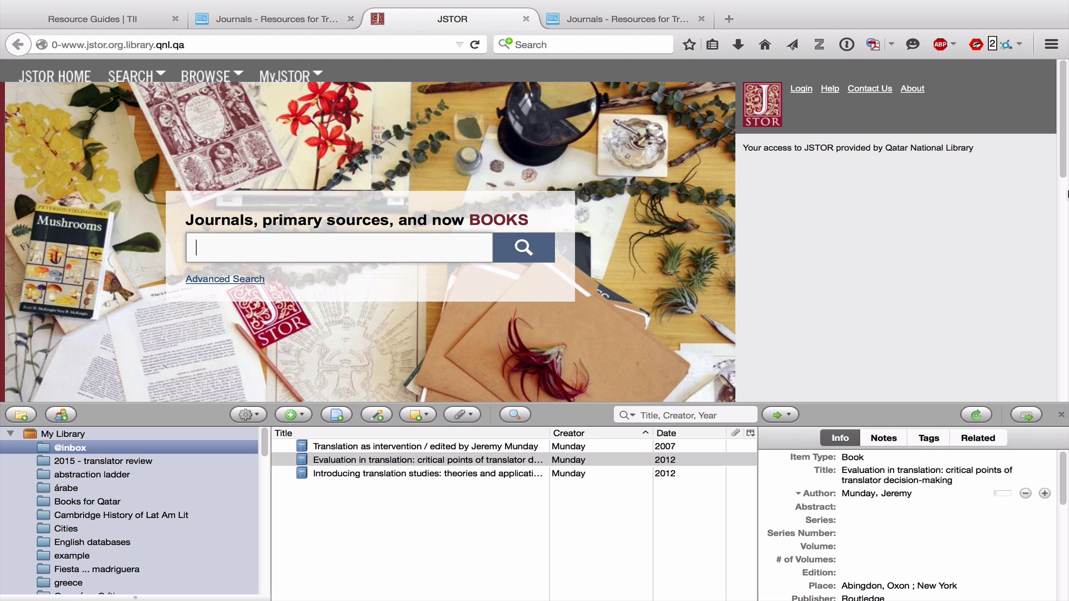
Search JSTOR for "gender and translation"
type("trans")
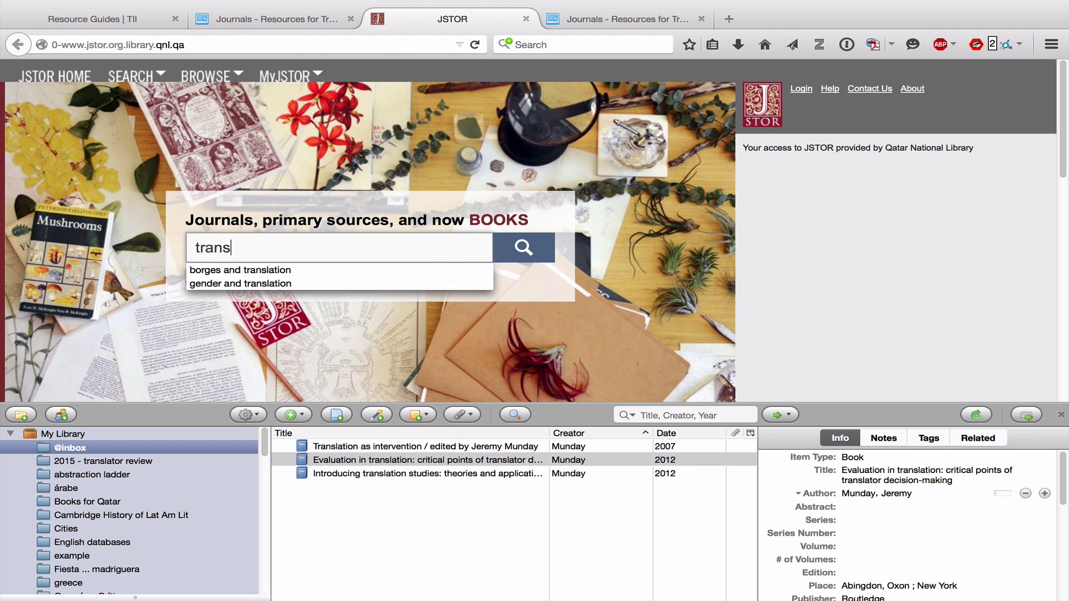
key("Down")
key("Down")
key("Return")
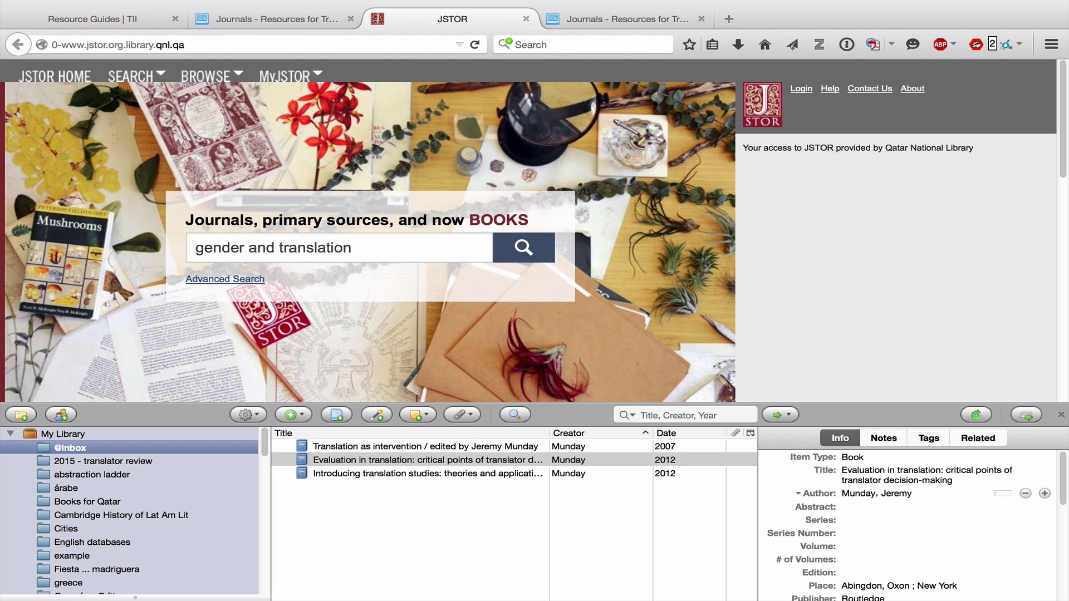
key("Return")
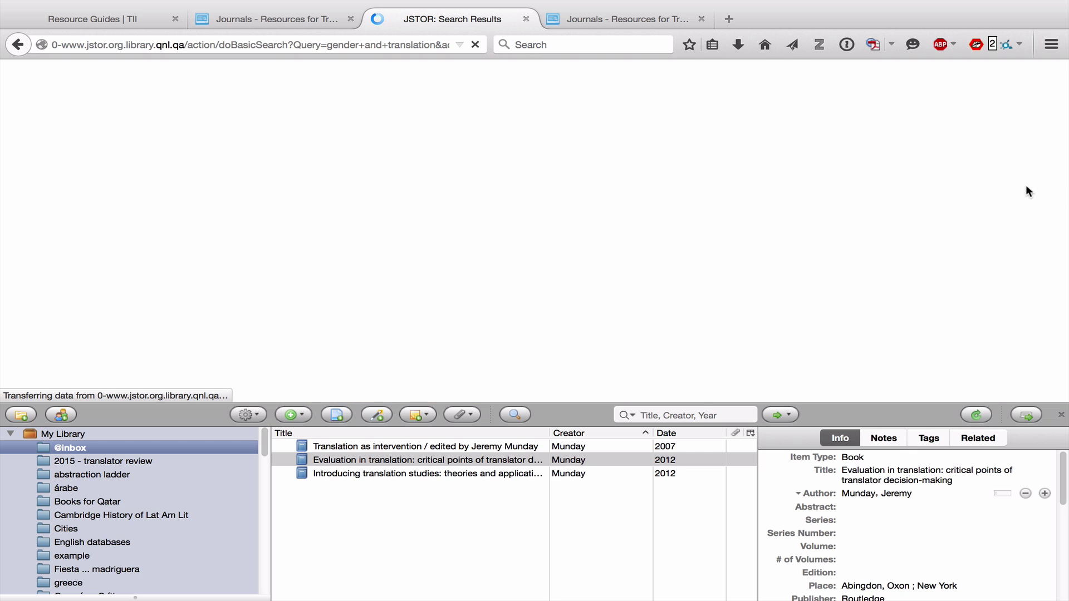
scroll(640, 274, "down", 3)
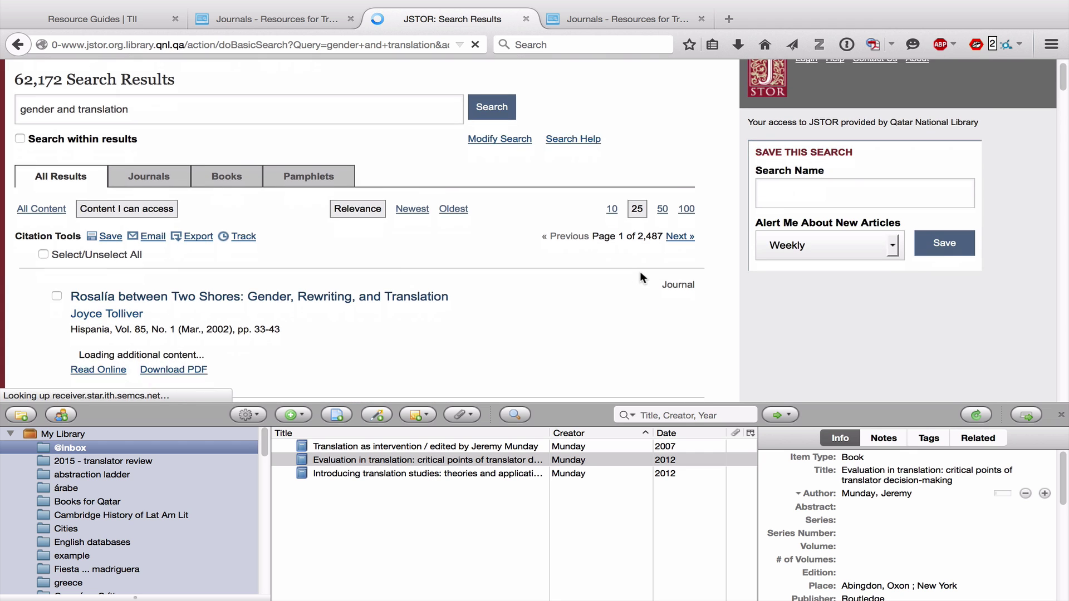
scroll(640, 271, "down", 5)
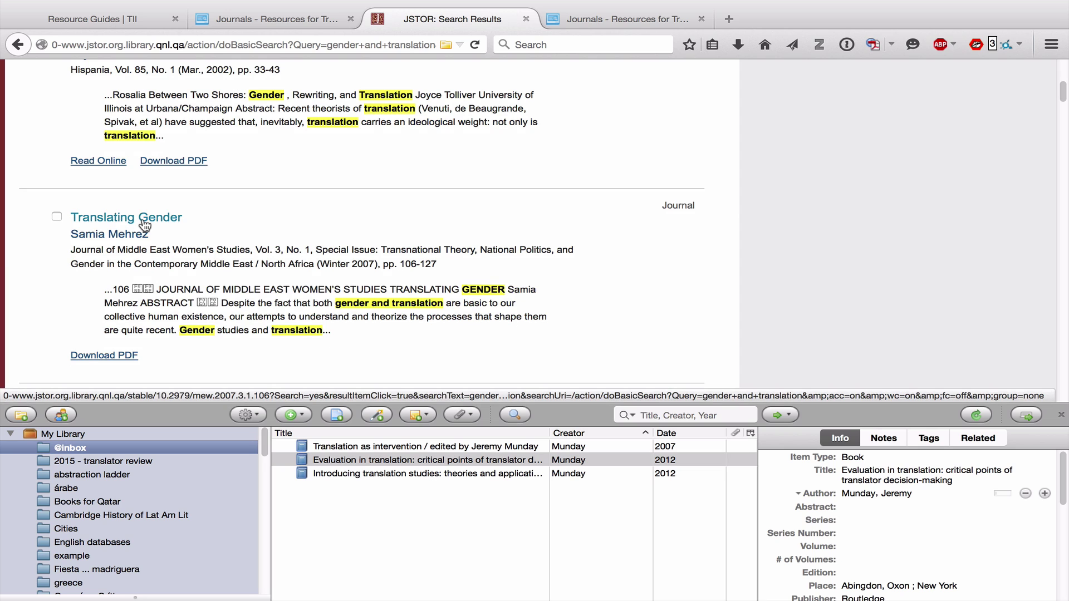
left_click(143, 219)
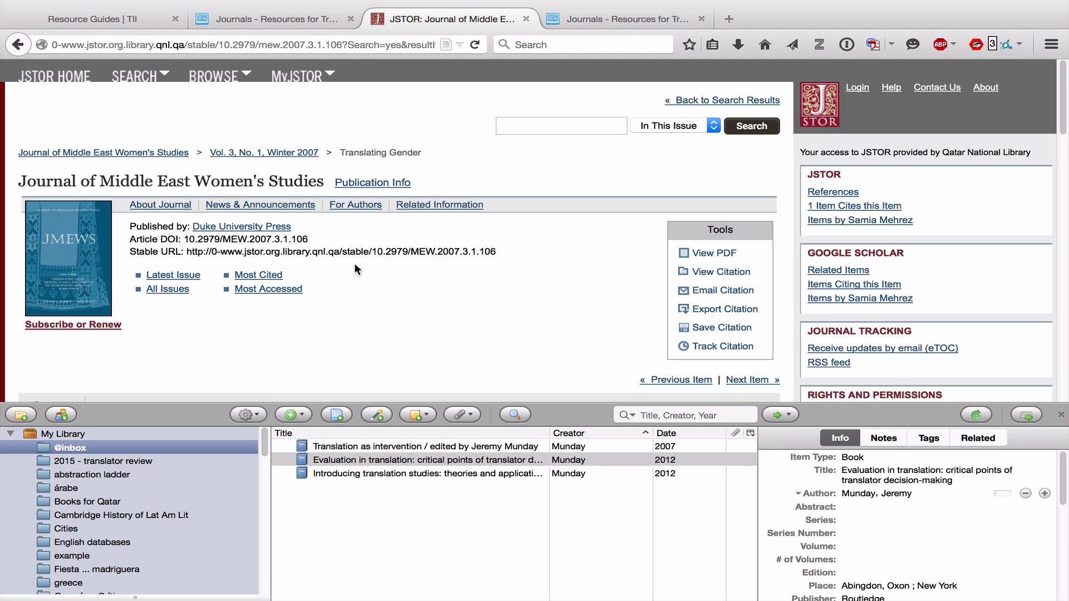
scroll(354, 268, "down", 3)
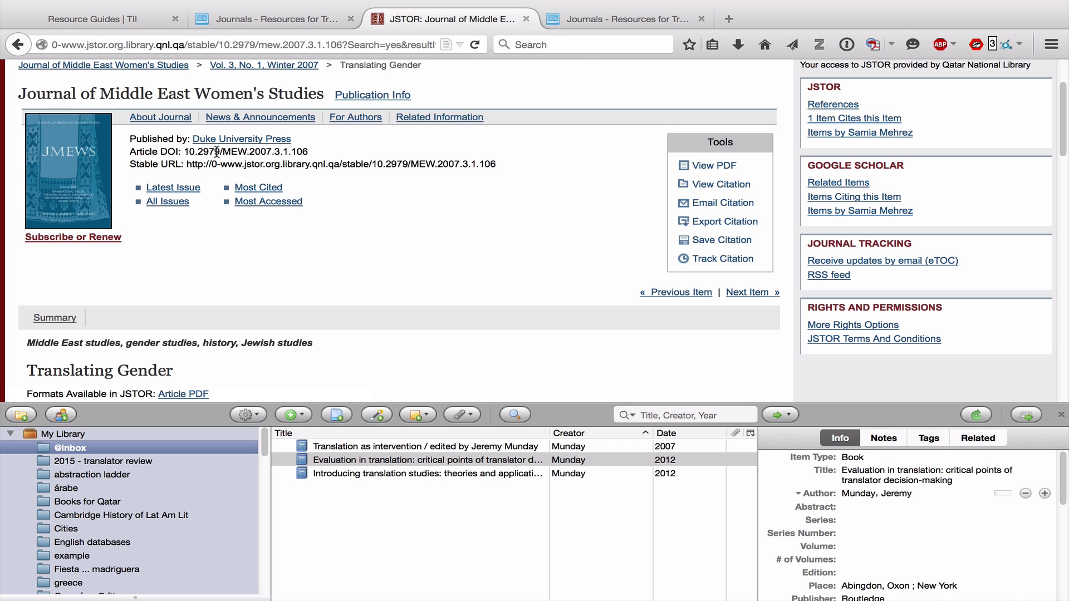
scroll(284, 290, "down", 4)
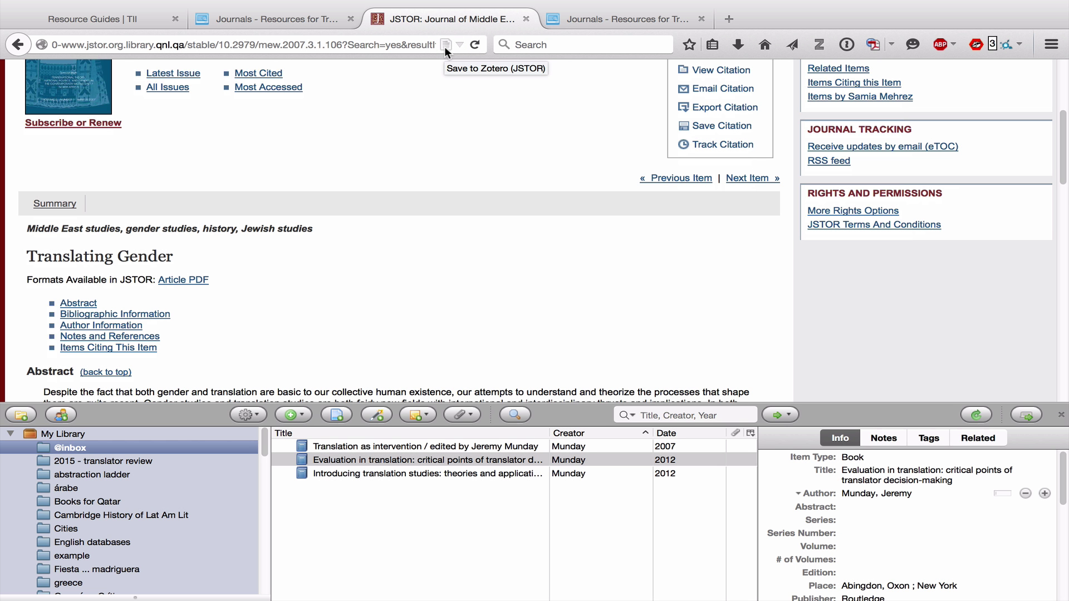
left_click(444, 46)
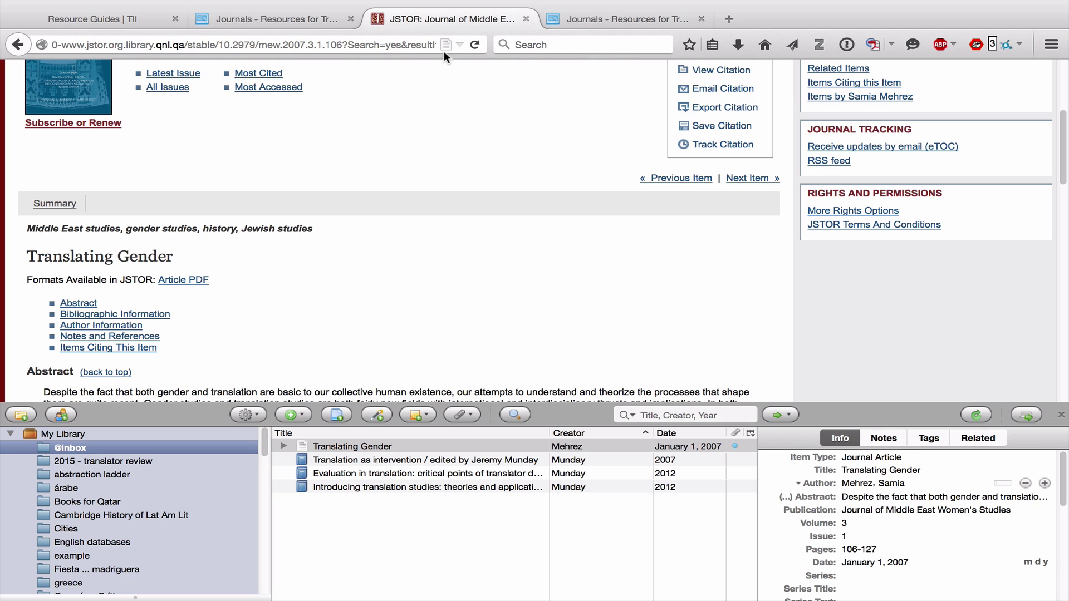
Examine the abstract field and the attached PDF of the saved "Translating Gender" item
left_click(390, 447)
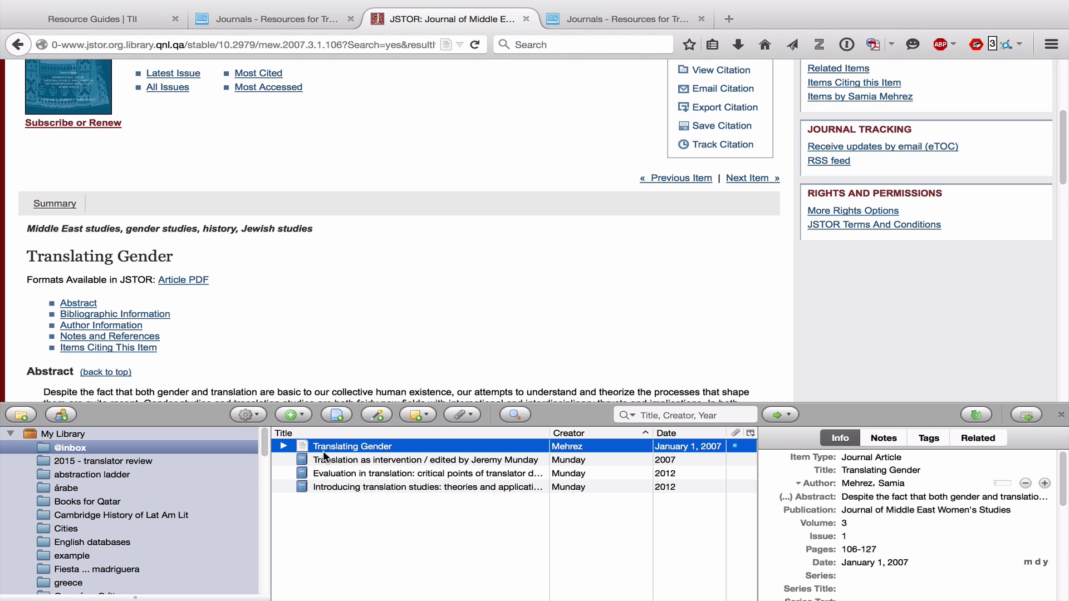
left_click(946, 492)
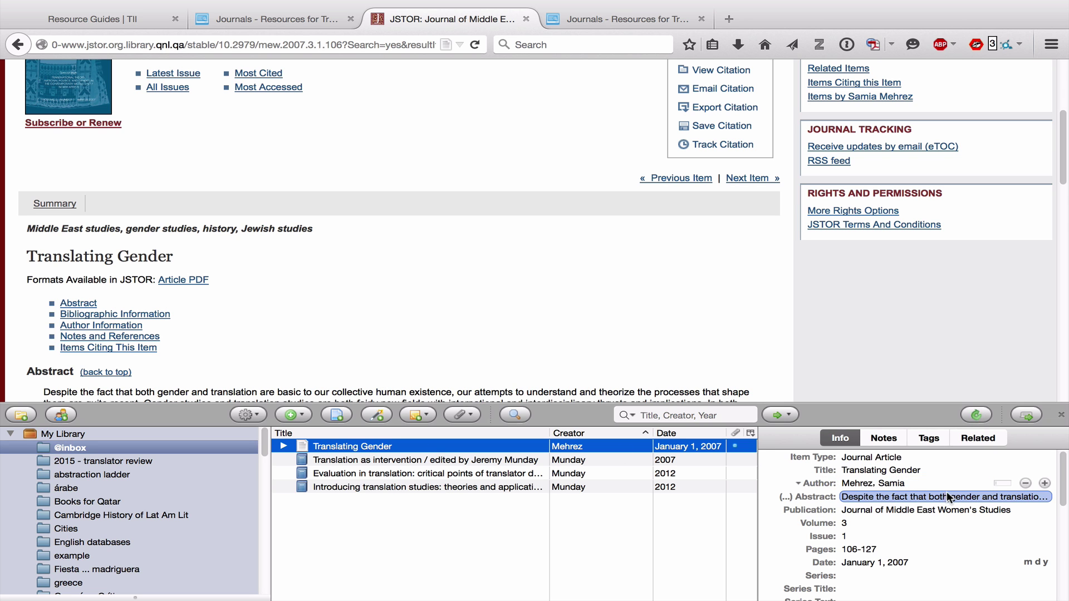
key("Tab")
key("shift+Tab")
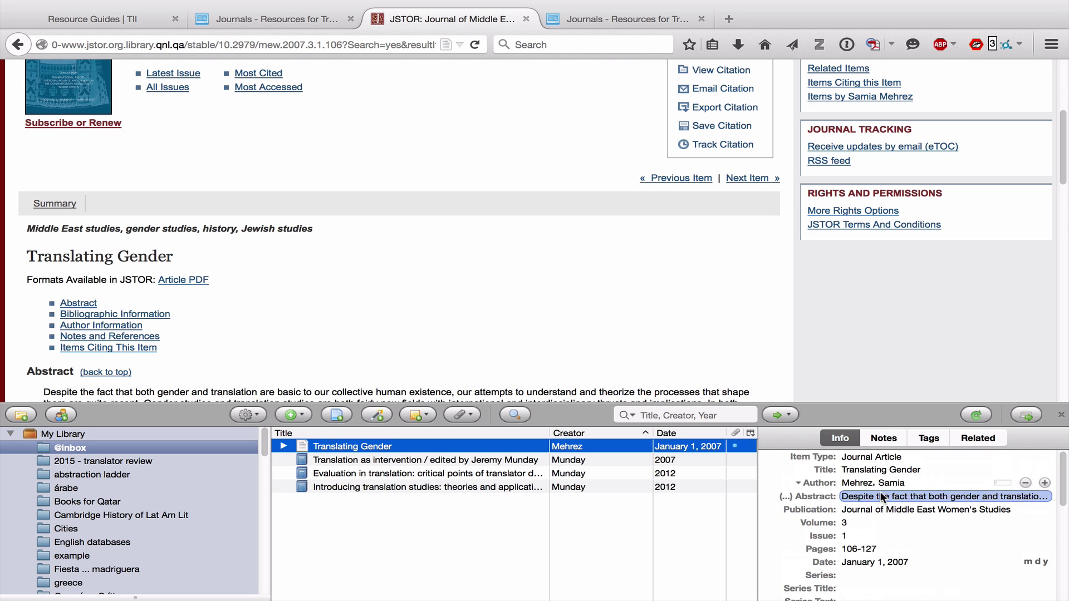
key("Escape")
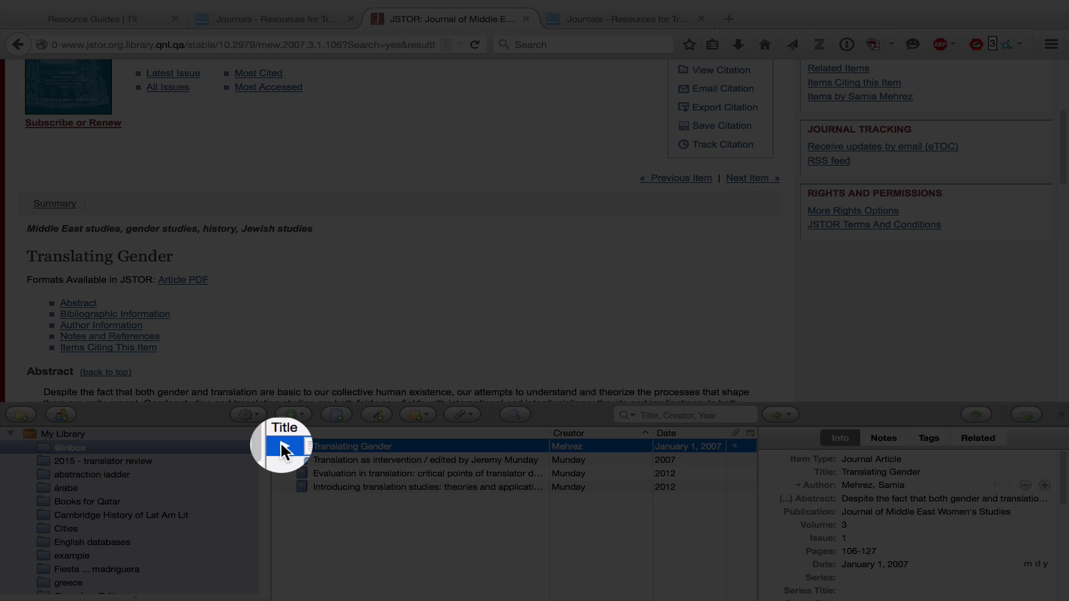
left_click(283, 446)
left_click(336, 459)
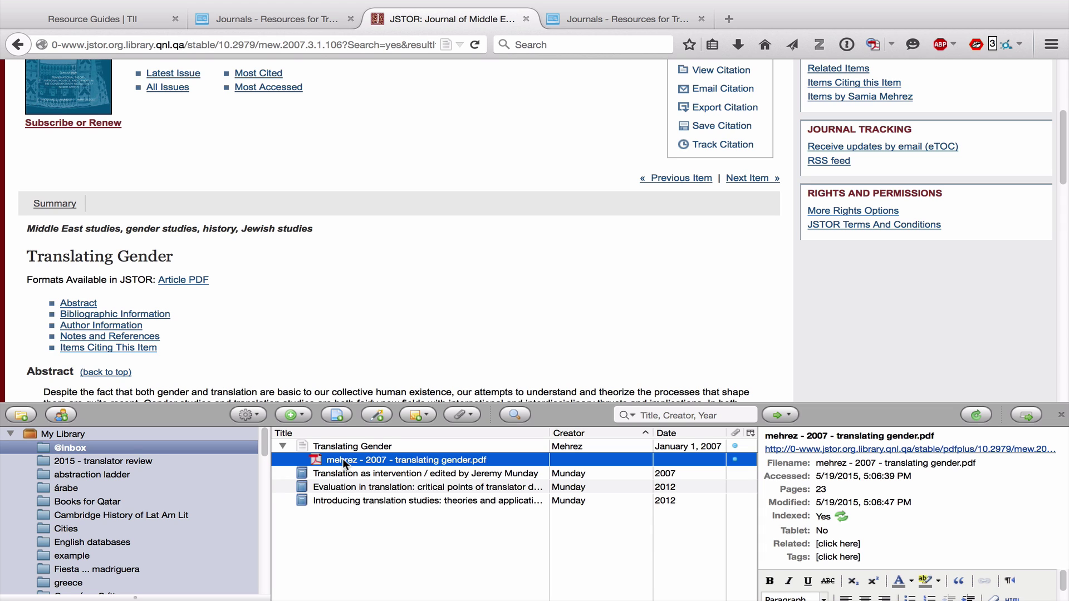
left_click(282, 446)
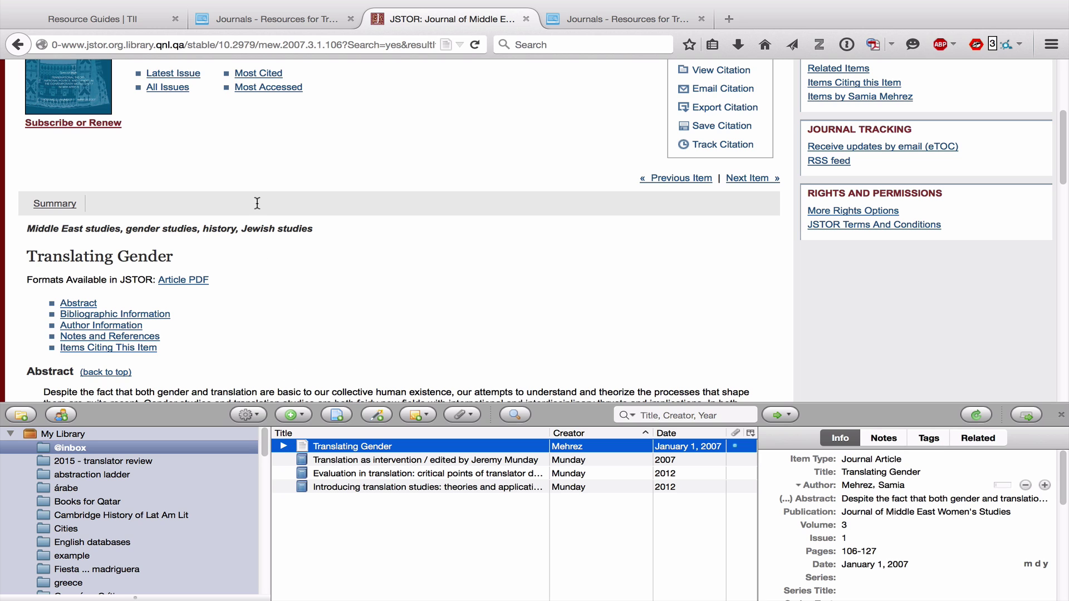
left_click(19, 44)
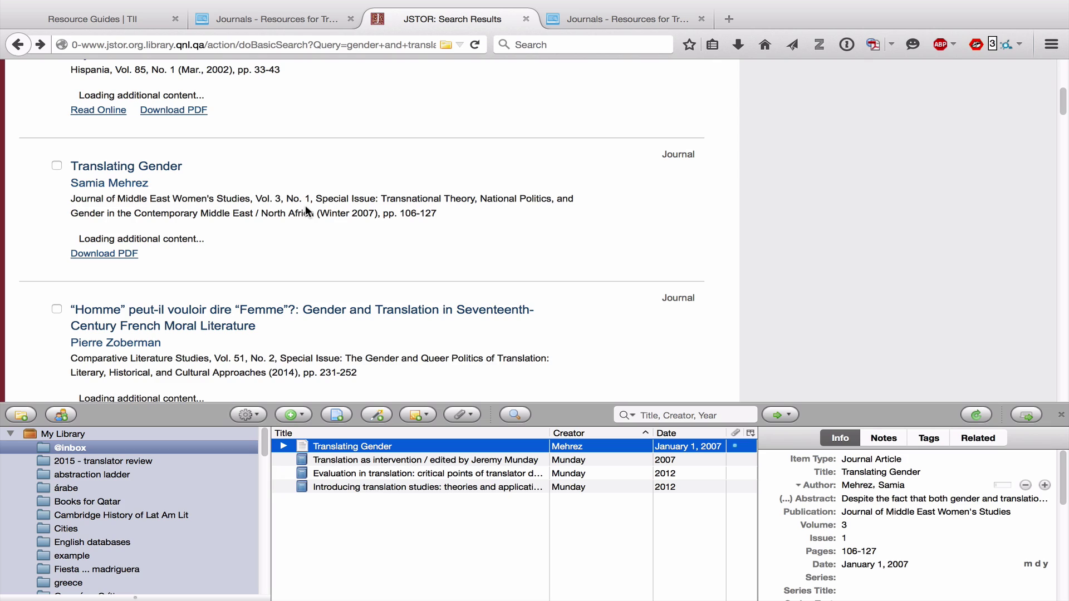
scroll(306, 205, "down", 5)
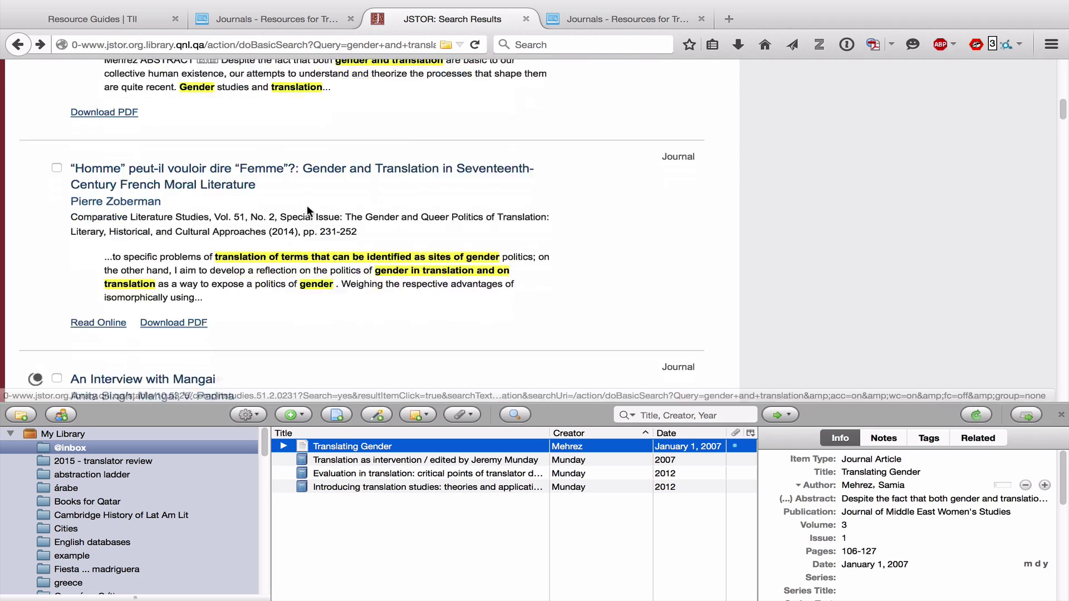
scroll(307, 206, "down", 3)
scroll(308, 206, "up", 10)
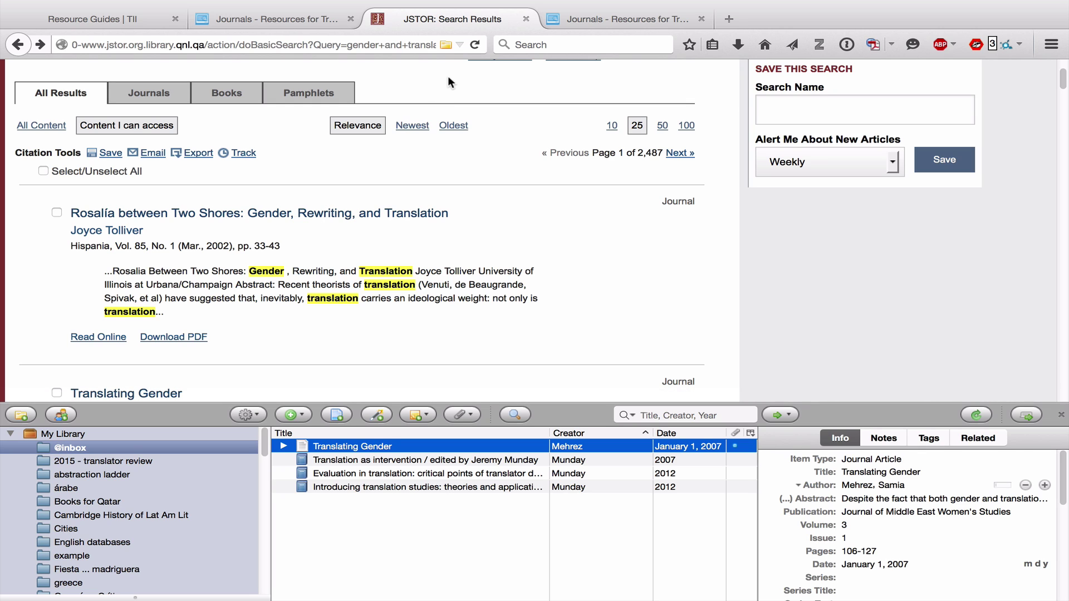
left_click(446, 44)
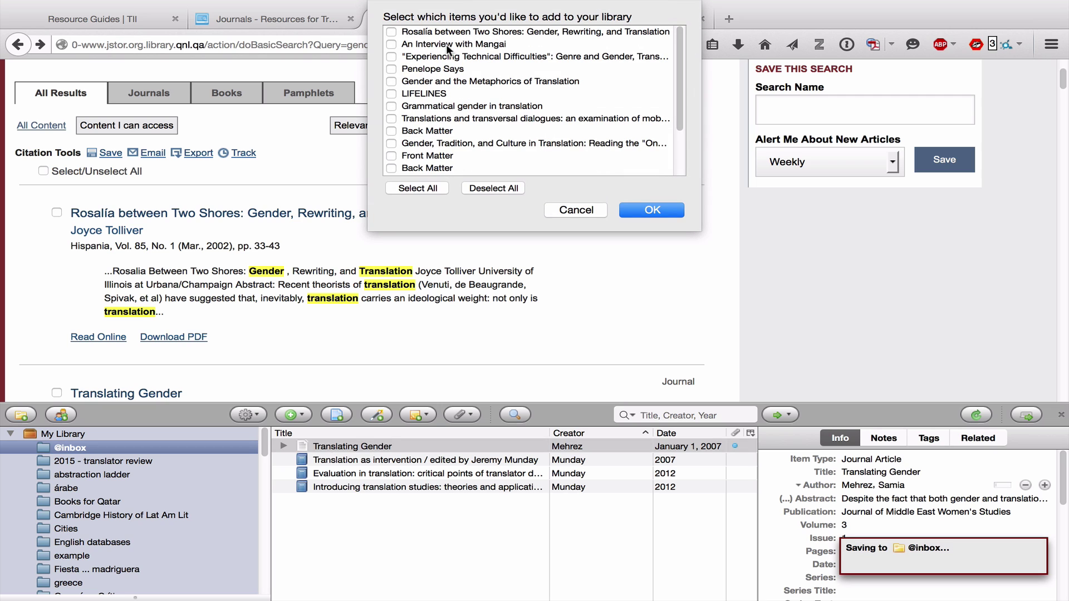
left_click(391, 32)
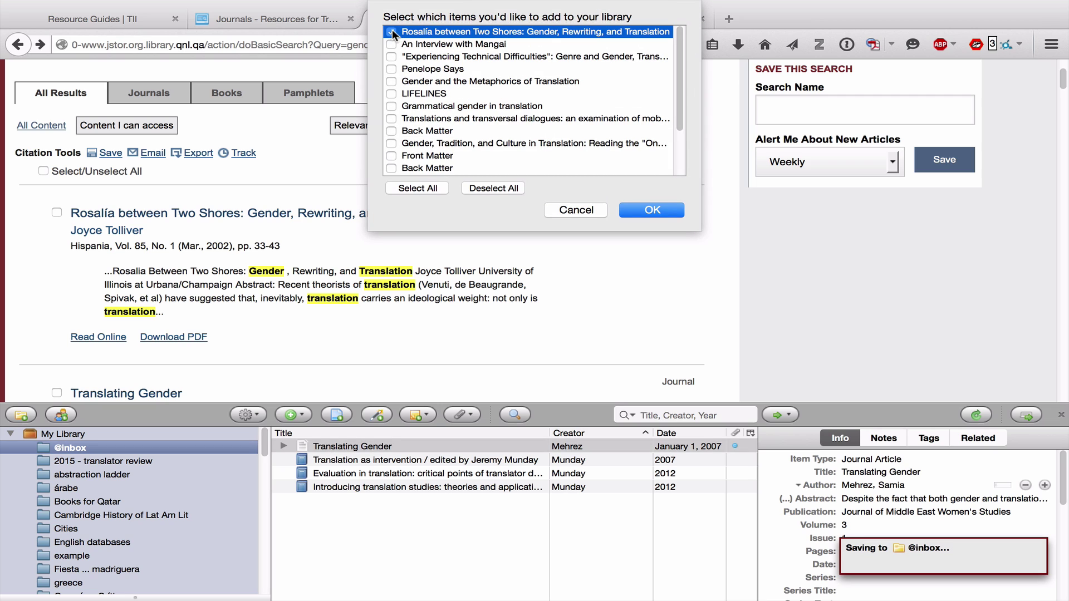
left_click(393, 65)
left_click(393, 82)
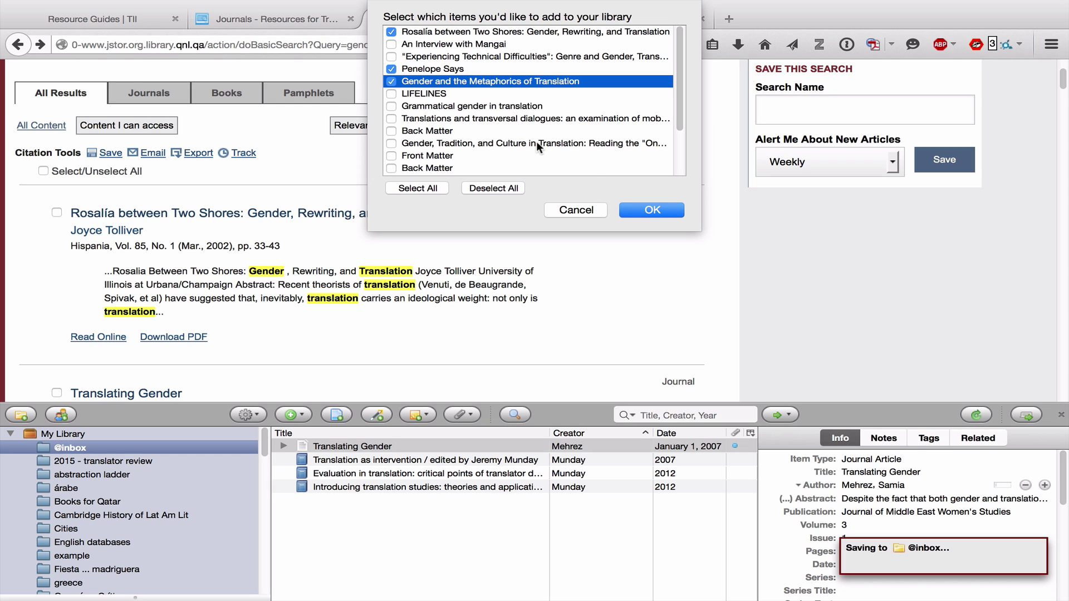
left_click(645, 209)
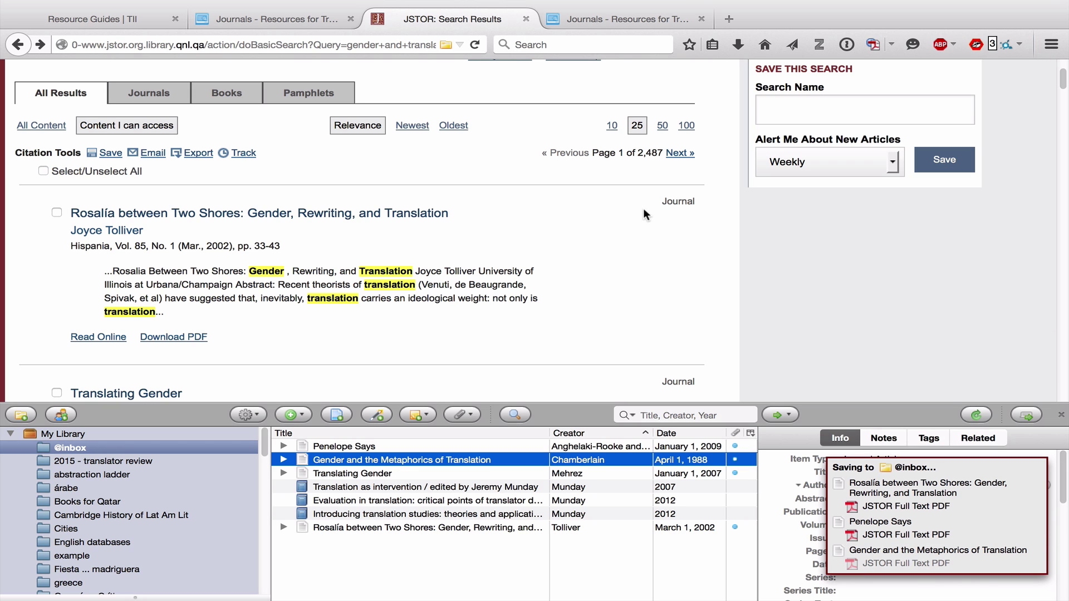
Expand the four saved JSTOR articles and inspect the PDFs attached to "Penelope Says" and "Gender and the Metaphorics of Translation"
left_click(311, 447)
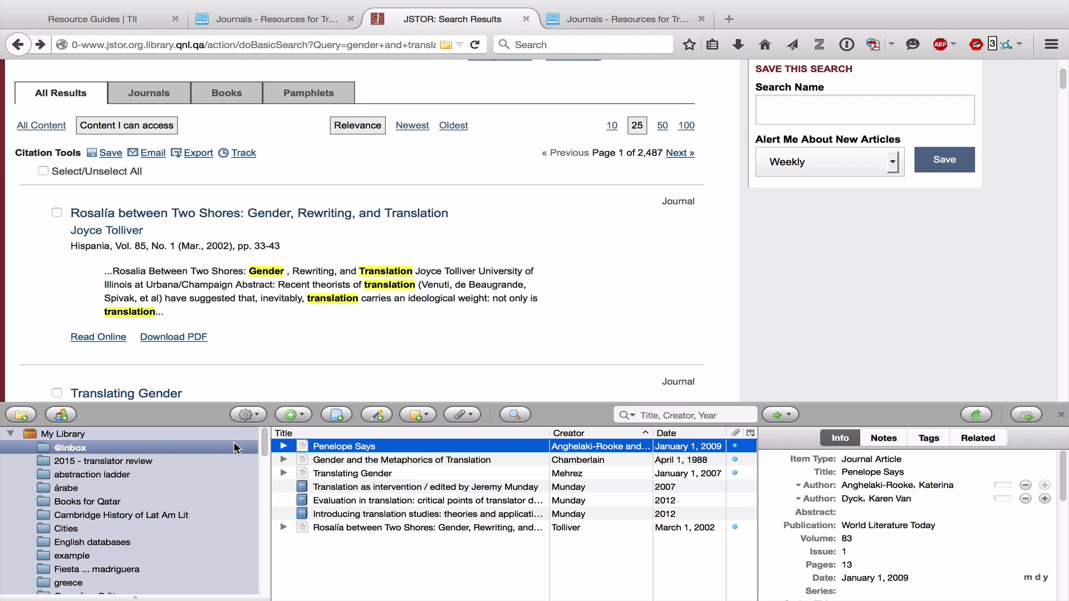
left_click(281, 445)
left_click(284, 474)
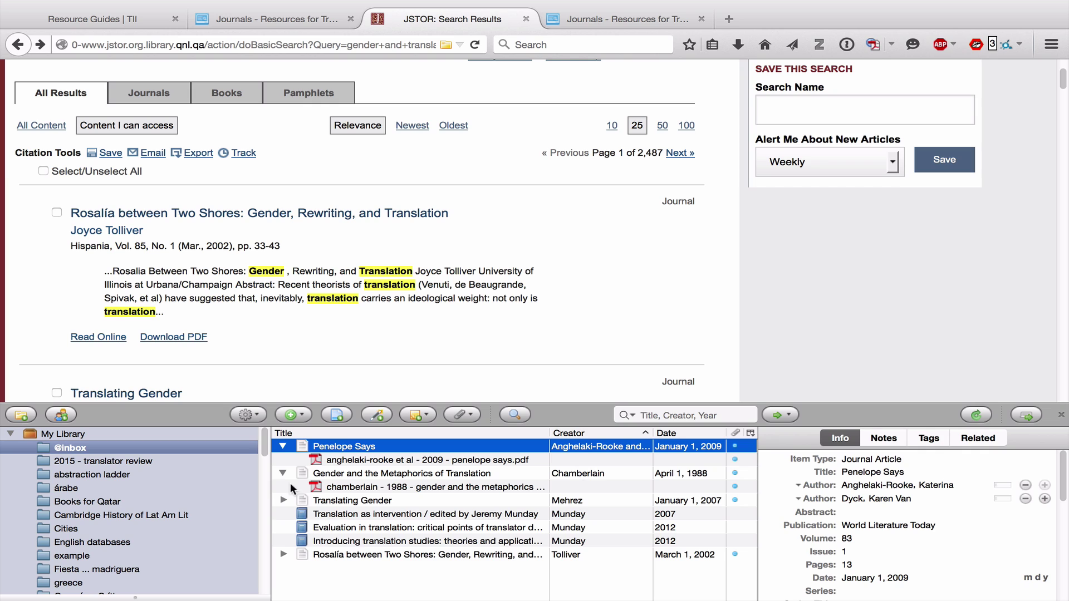
left_click(284, 501)
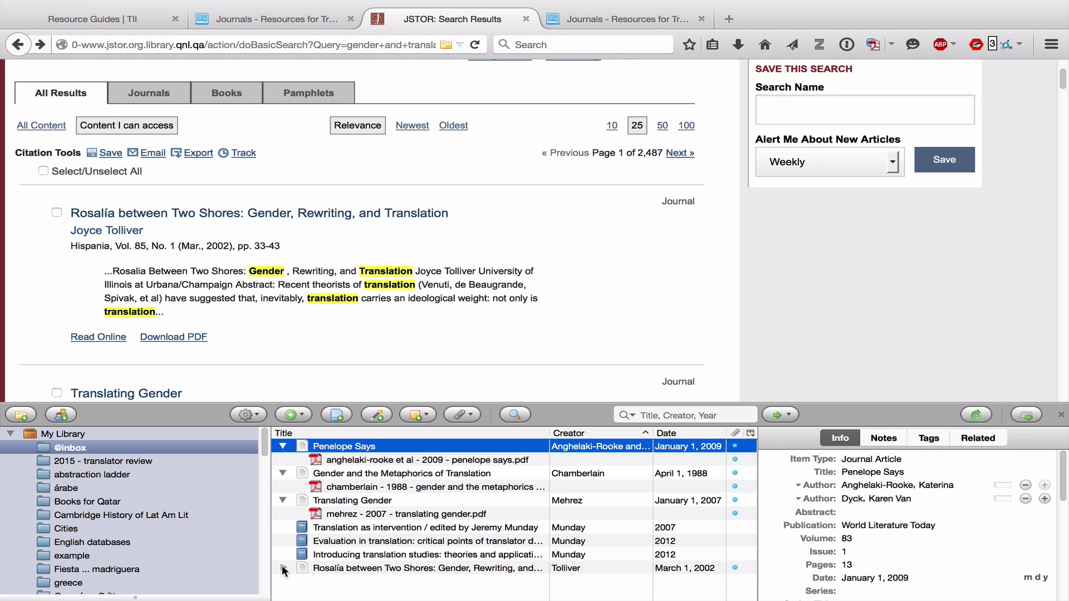
left_click(282, 567)
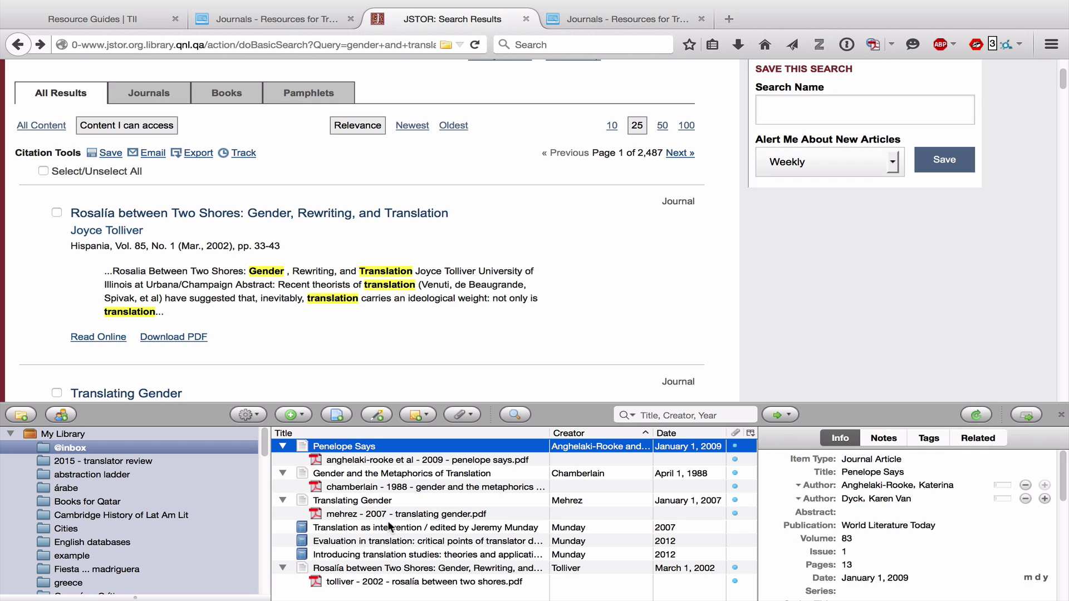
left_click(385, 460)
left_click(391, 487)
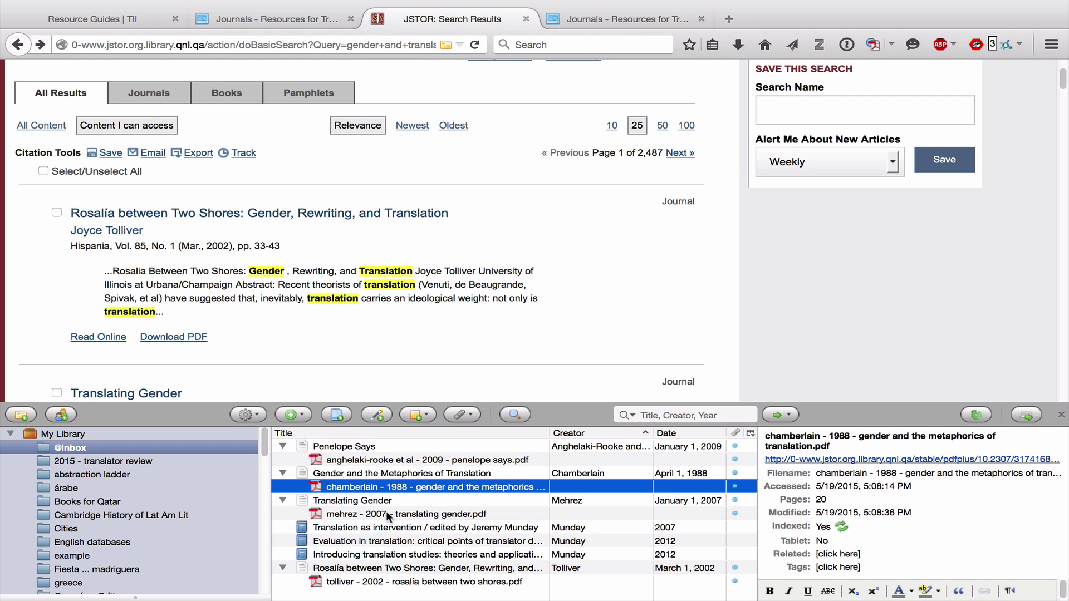
left_click(388, 514)
left_click(389, 581)
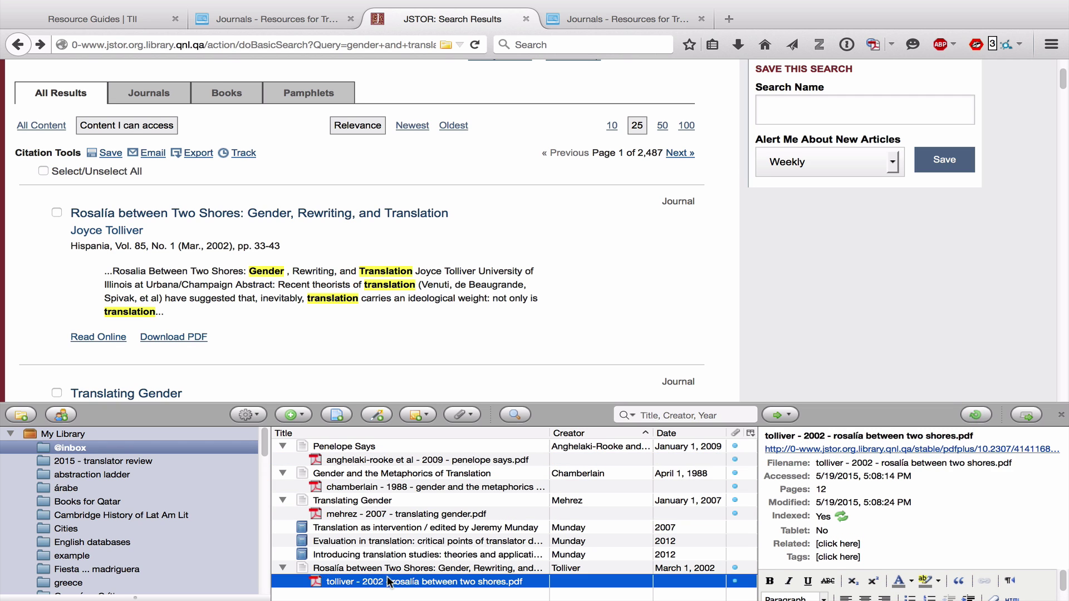
left_click(383, 514)
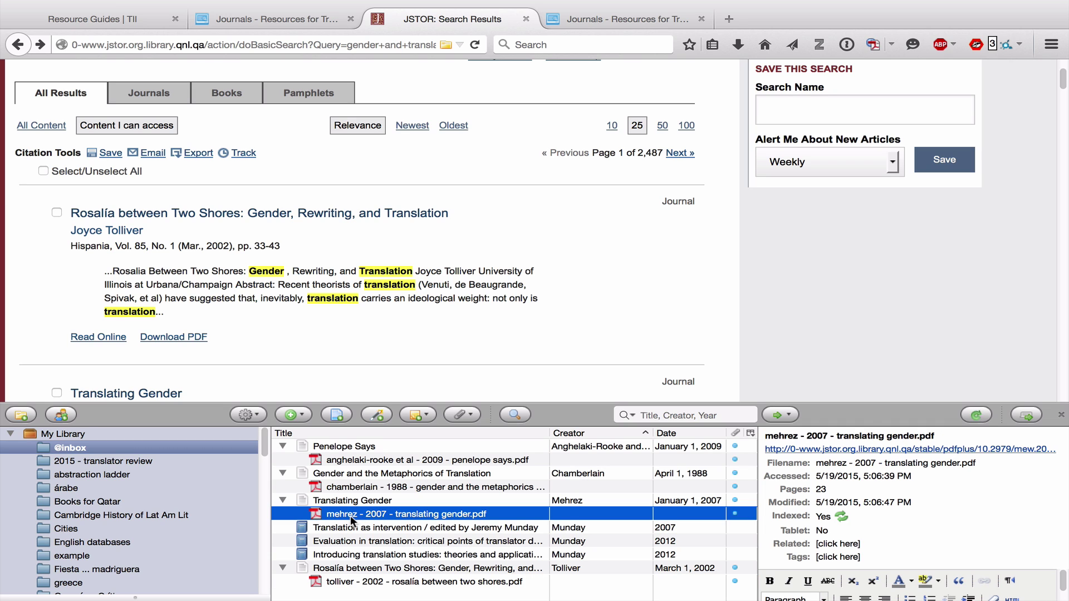
left_click(283, 446)
left_click(283, 460)
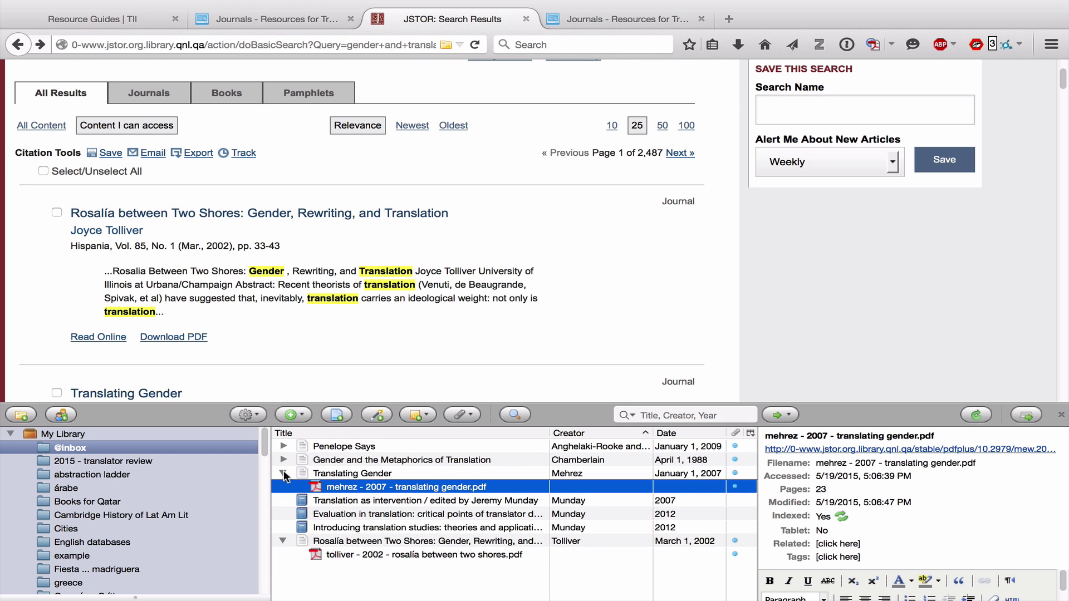
left_click(283, 473)
left_click(280, 522)
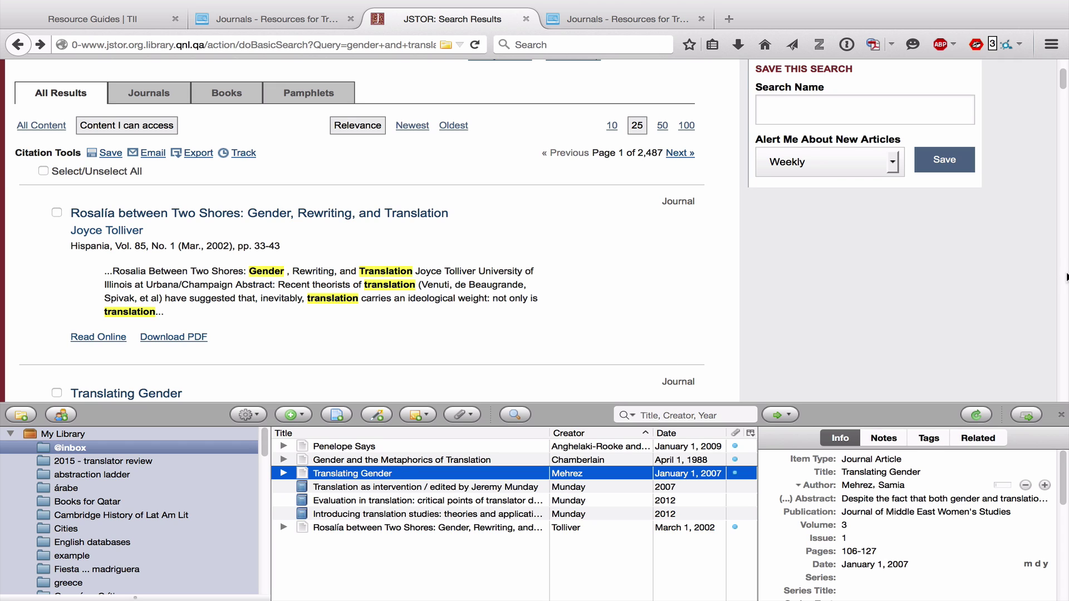
Open the Taylor & Francis Journal Library from the translation journals resource guide and close the JSTOR search results
left_click(111, 18)
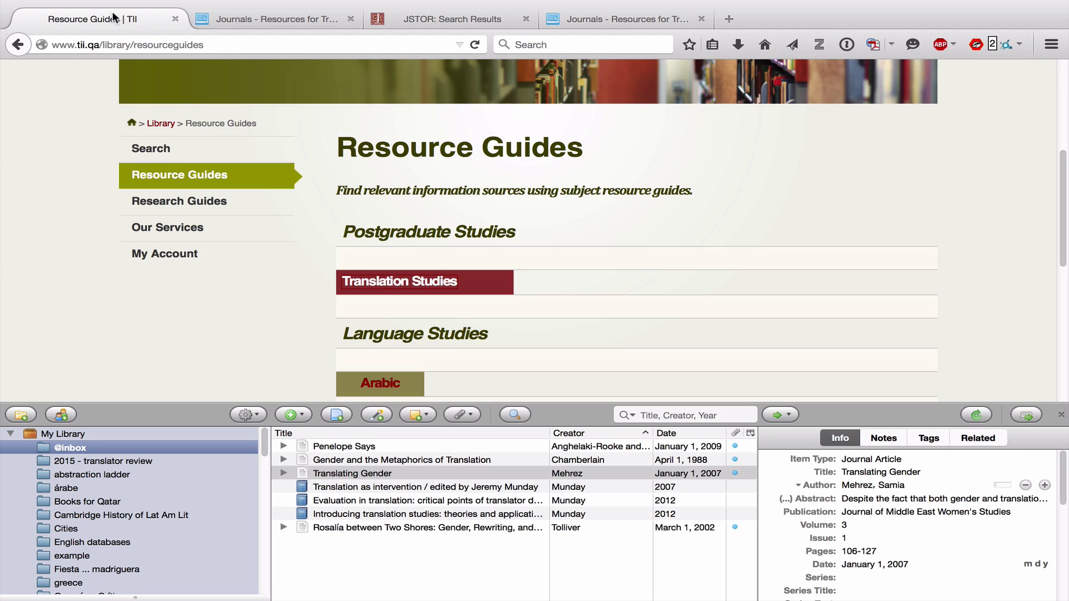
left_click(235, 23)
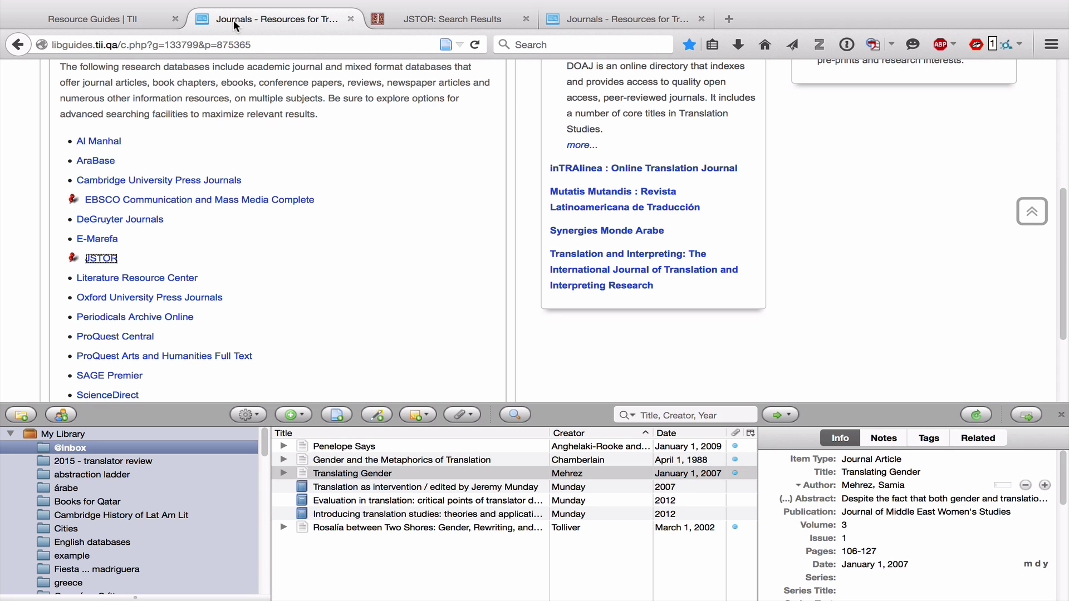
scroll(183, 242, "down", 3)
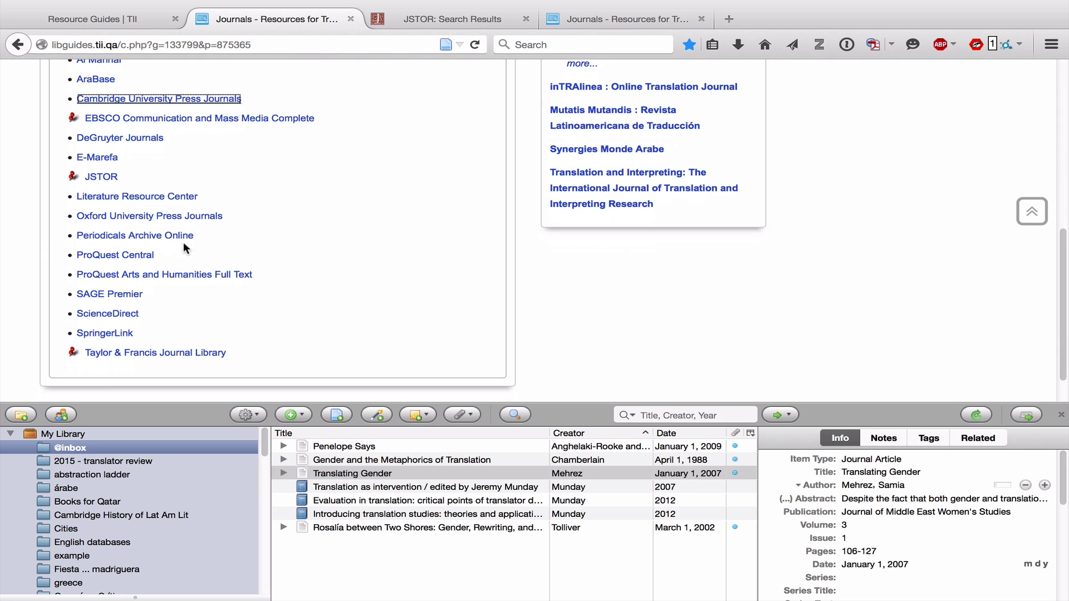
left_click(195, 353)
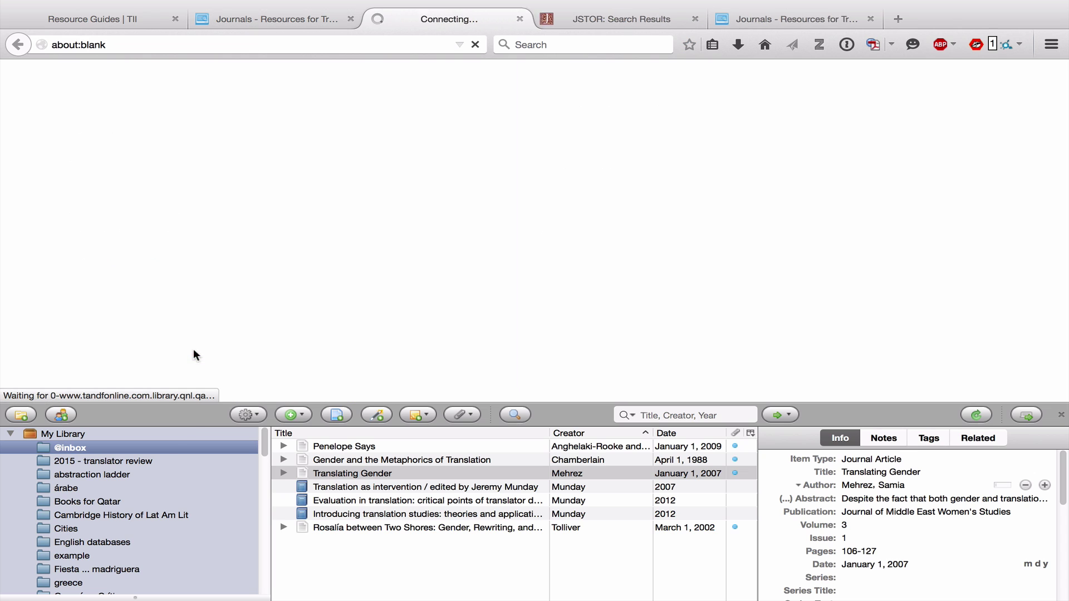
left_click(701, 19)
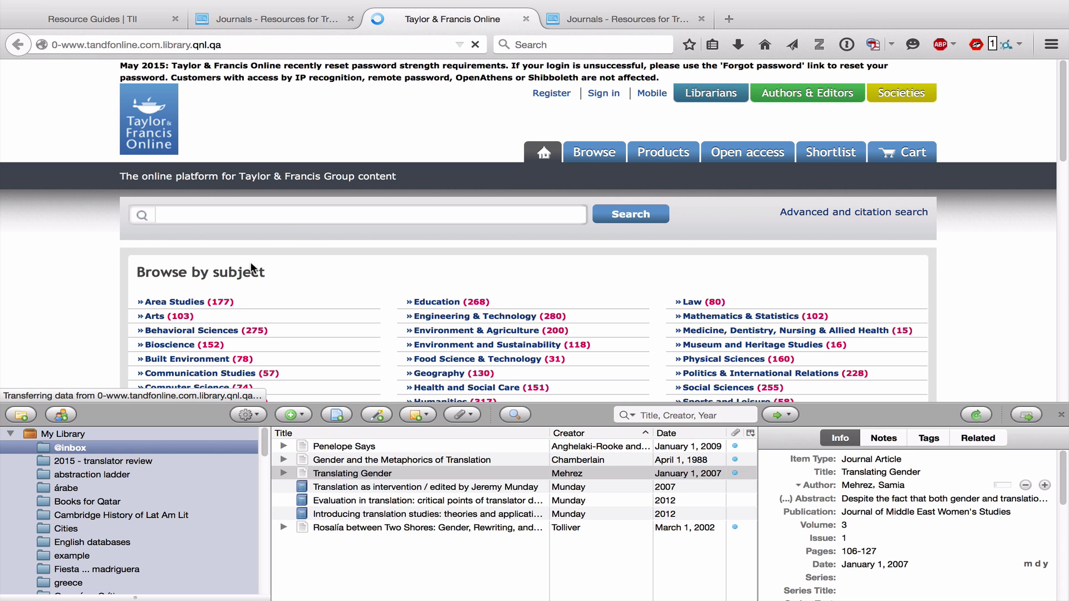
Search Taylor & Francis Online for "translation and postcolonialism"
left_click(203, 213)
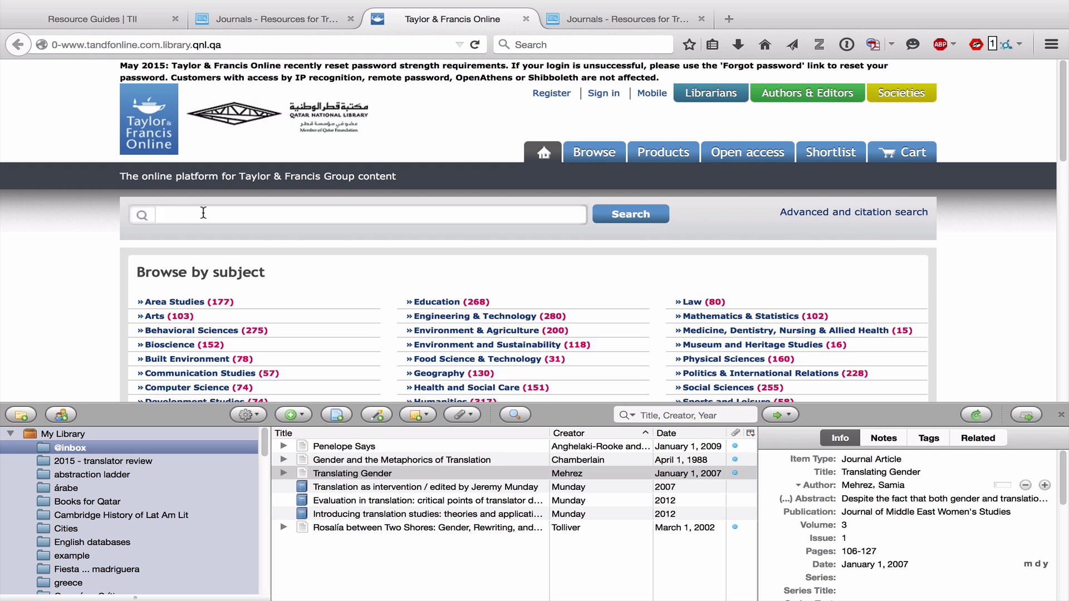
type("tr")
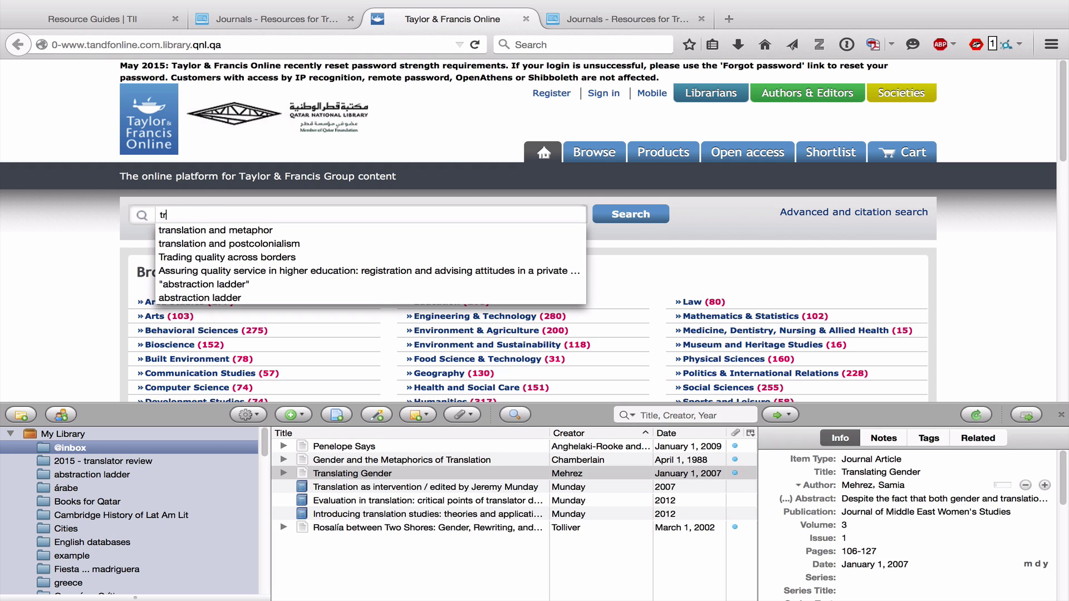
key("Down")
key("Down")
key("Return")
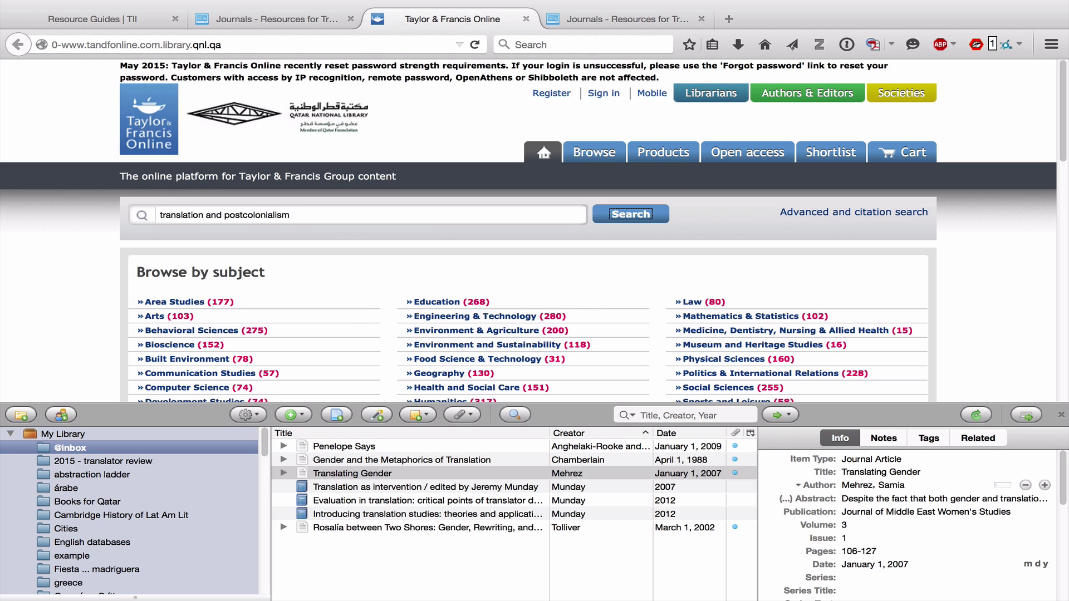
left_click(640, 214)
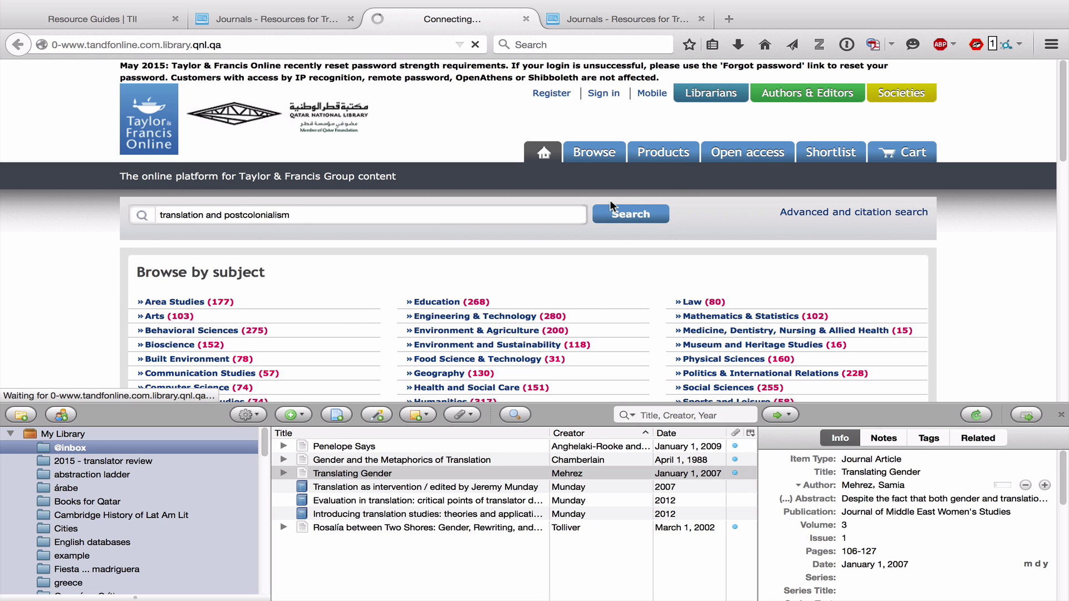
scroll(487, 249, "down", 5)
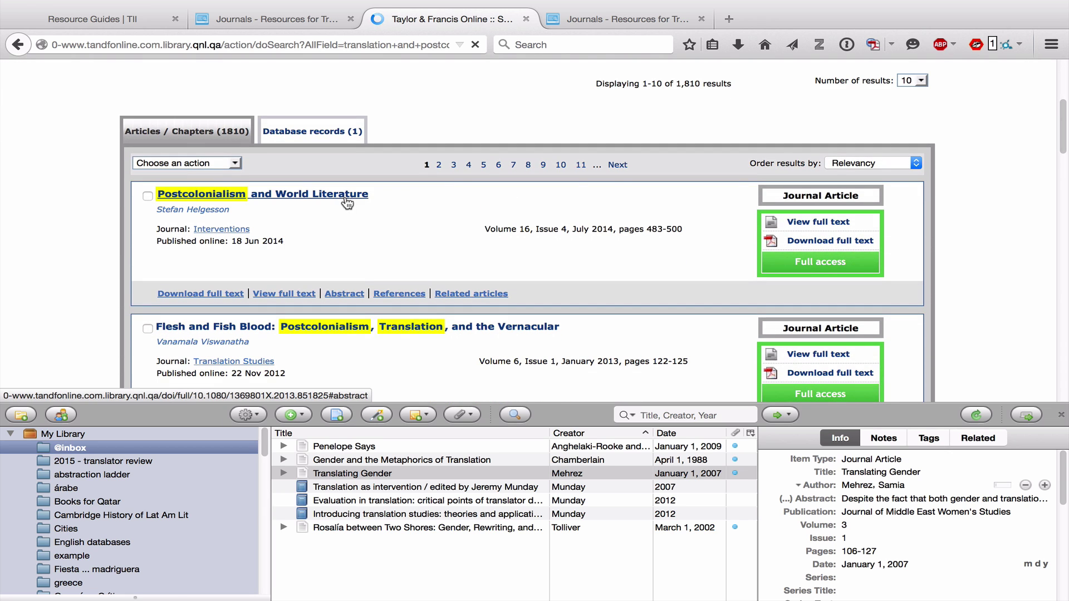
left_click(344, 199)
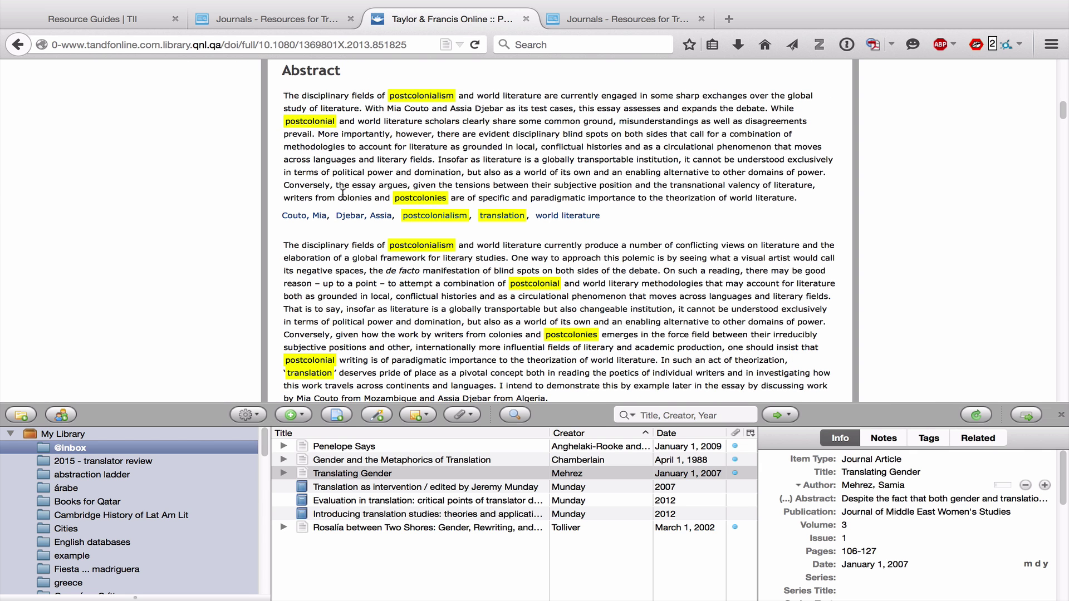
left_click(445, 44)
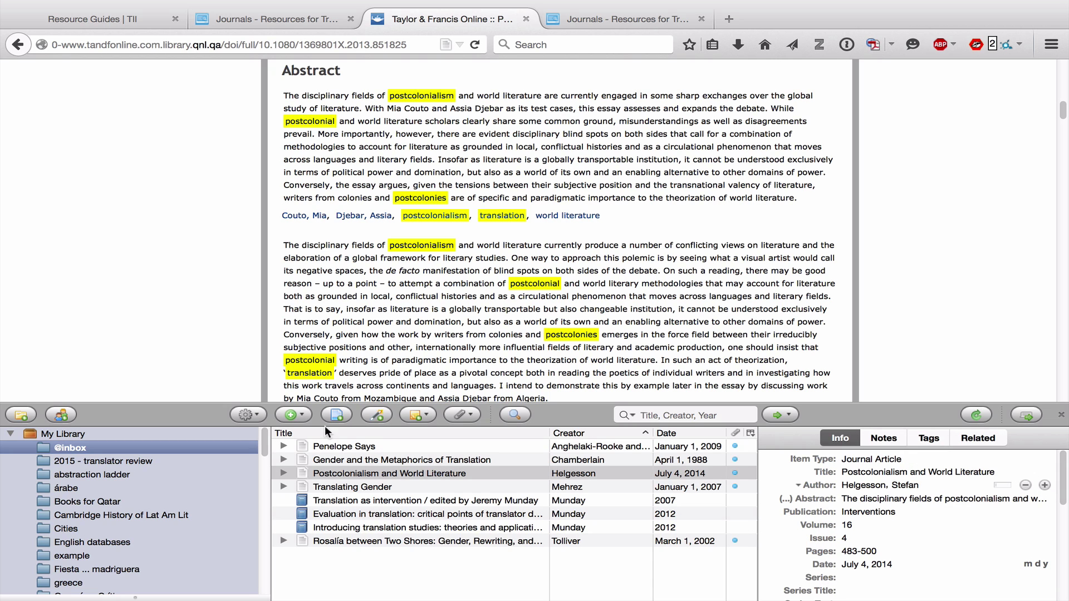
Examine the PDF and the web page snapshot attached to the saved "Postcolonialism and World Literature" item
left_click(282, 473)
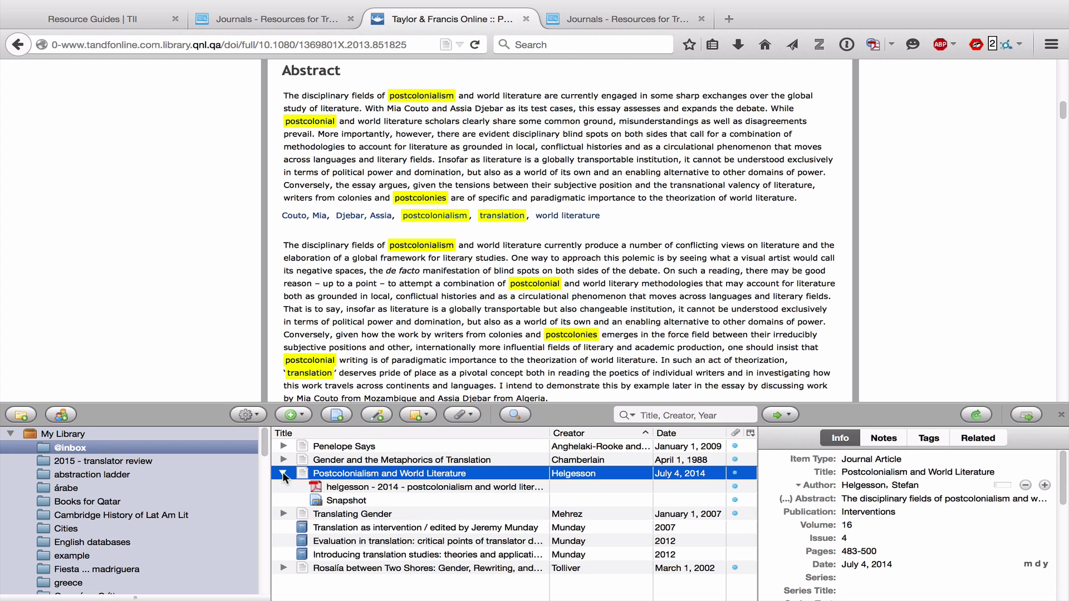
left_click(330, 487)
left_click(340, 501)
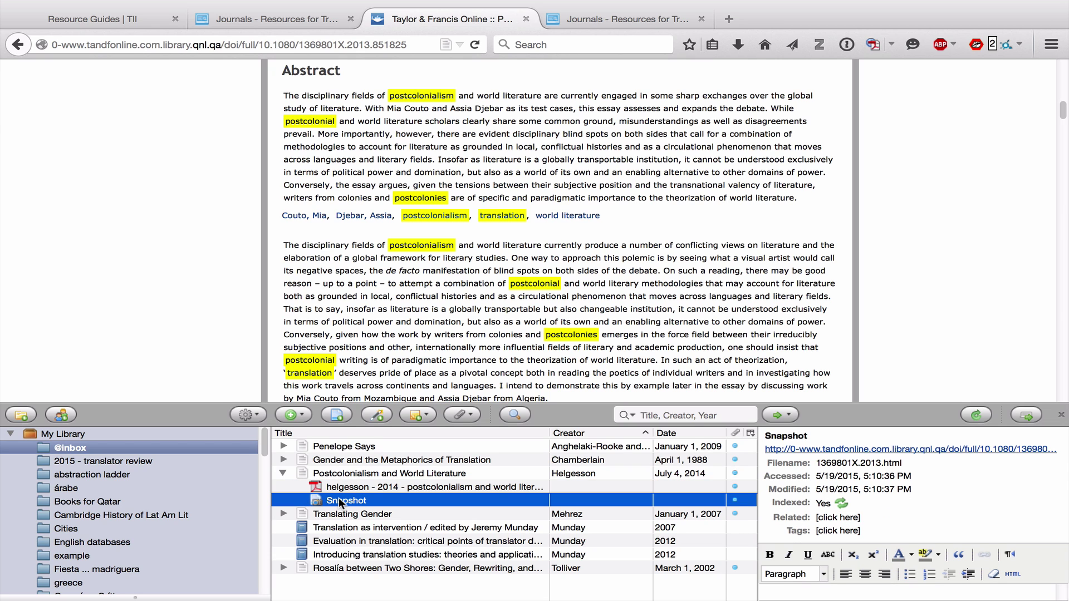
left_click(284, 473)
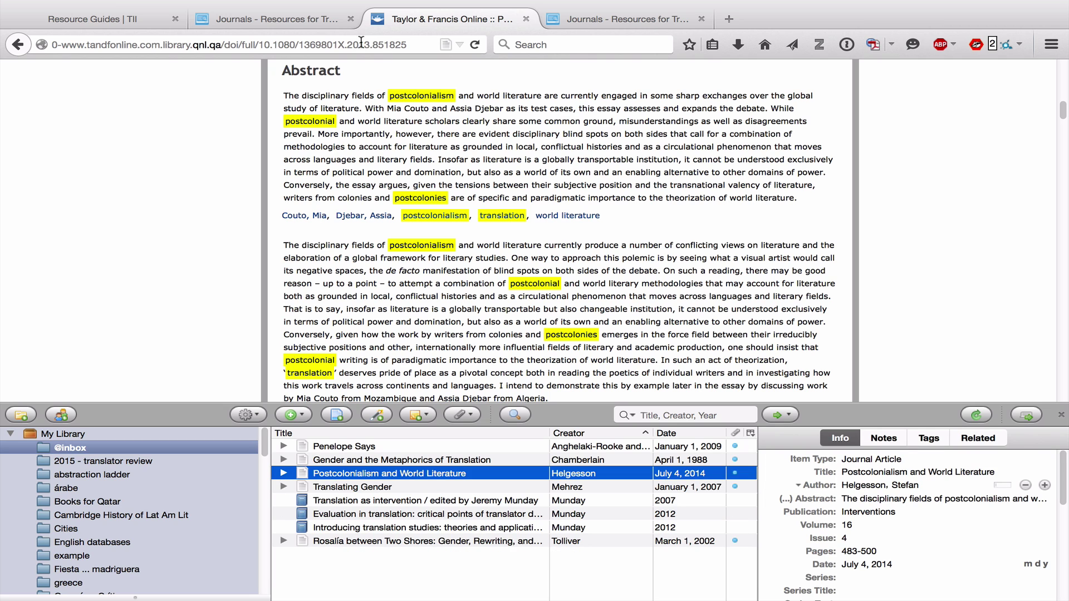
left_click(18, 44)
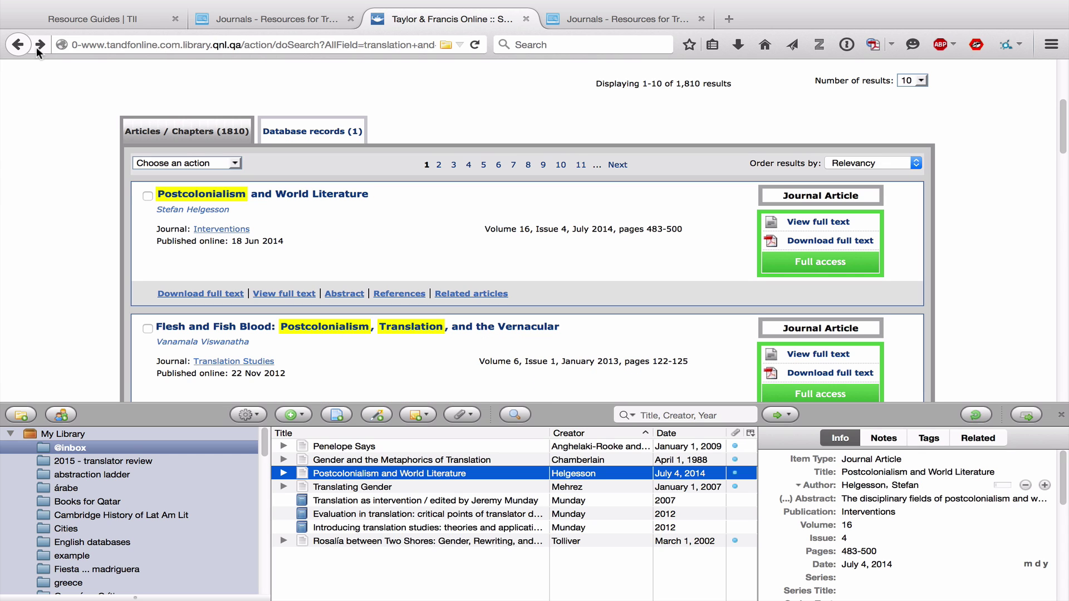
left_click(445, 46)
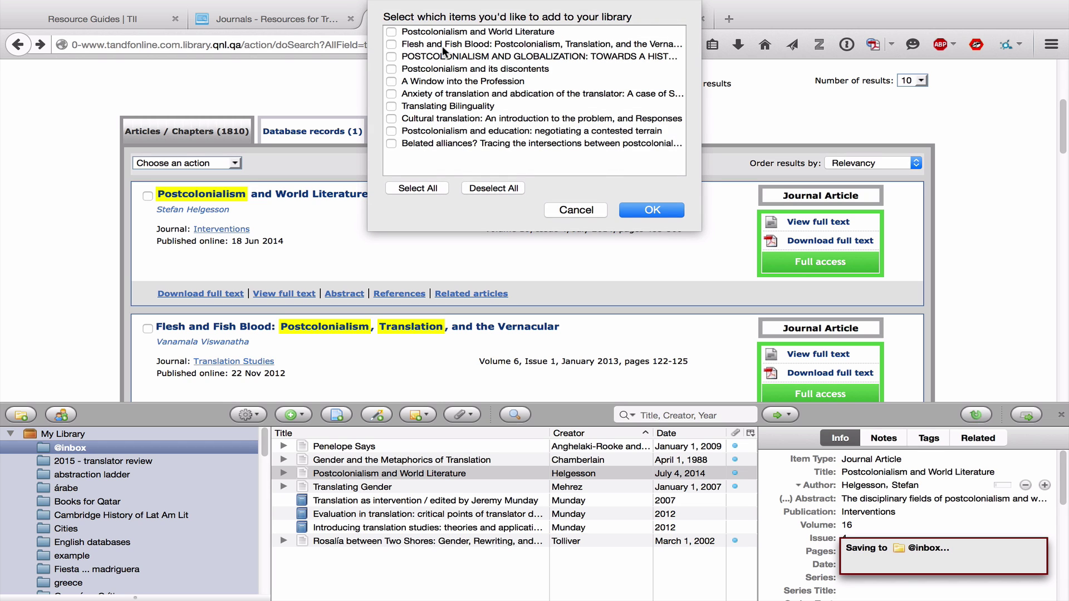
left_click(392, 70)
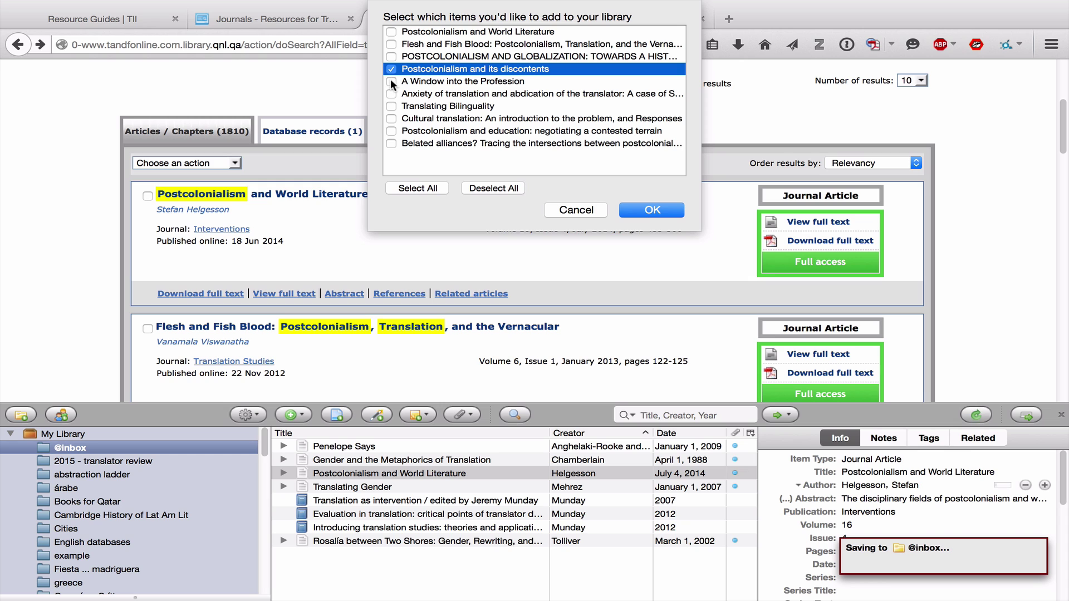
left_click(391, 82)
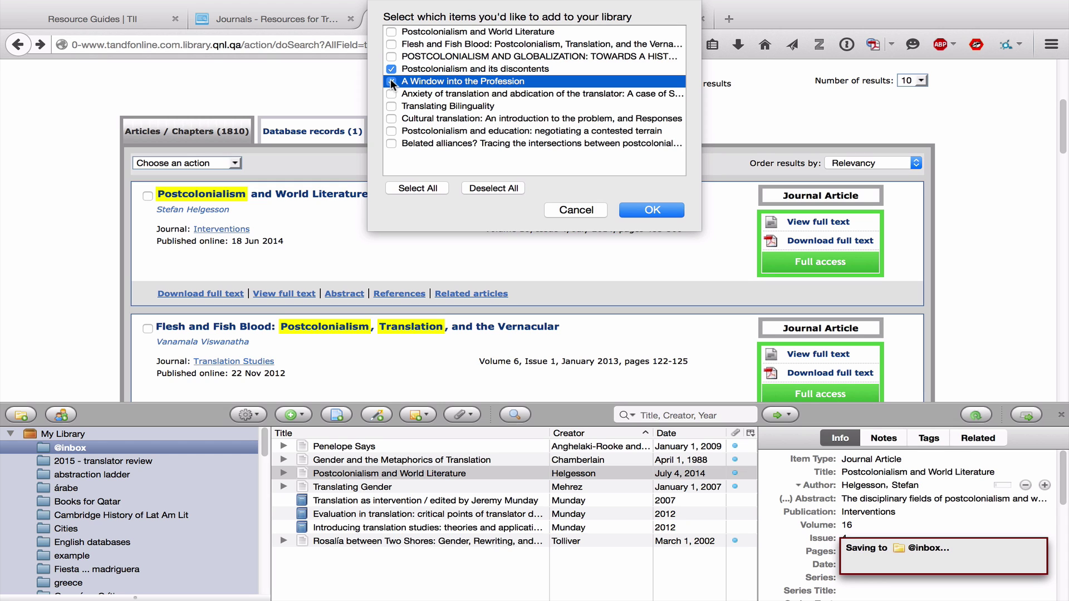
left_click(649, 212)
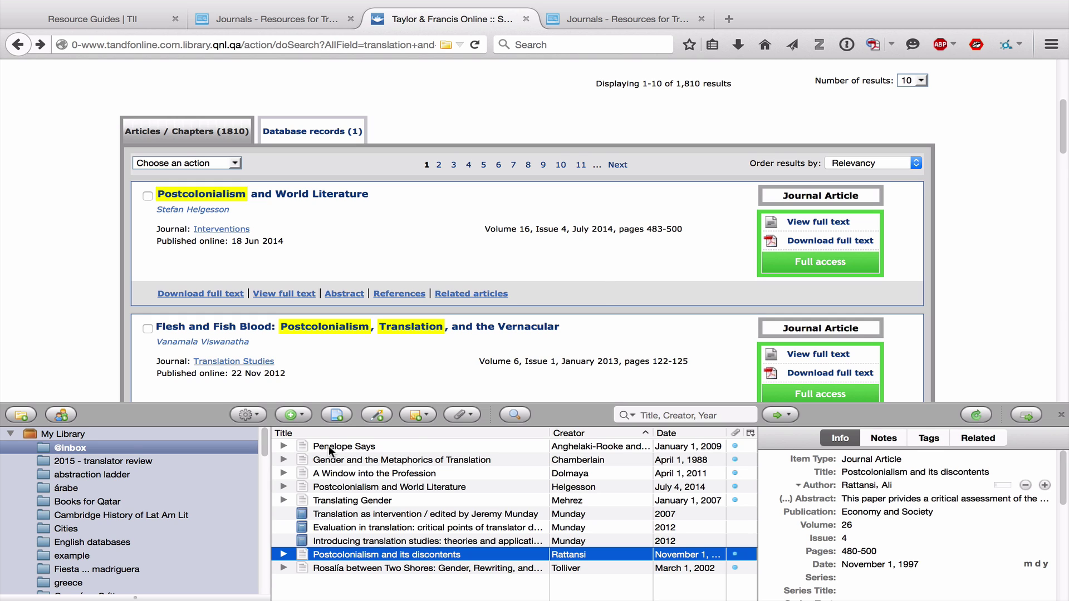
left_click(282, 486)
left_click(282, 486)
left_click(332, 511)
left_click(331, 523)
left_click(333, 539)
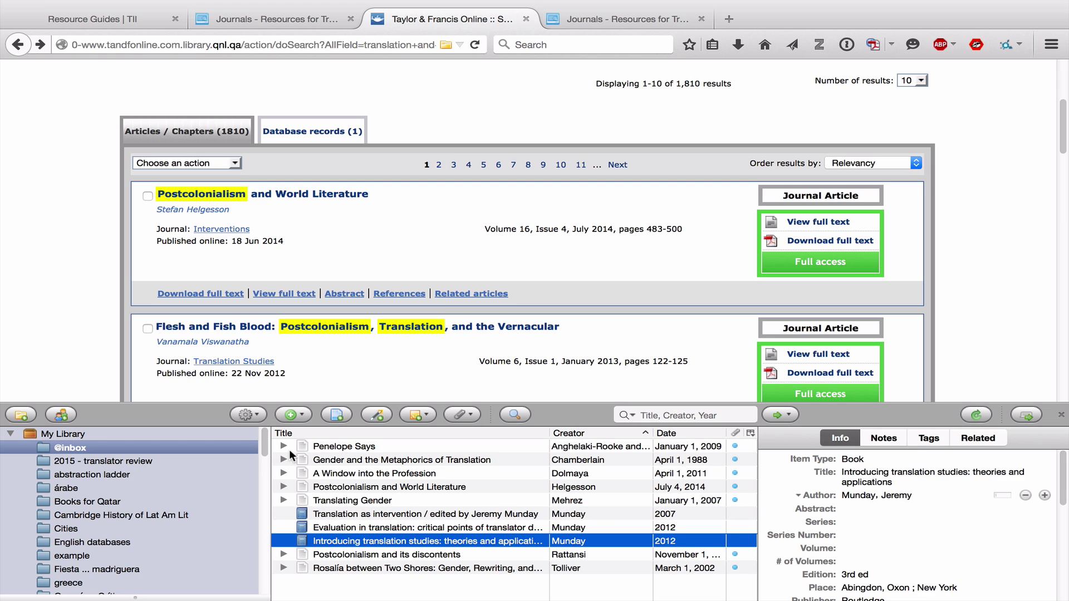
left_click(316, 447)
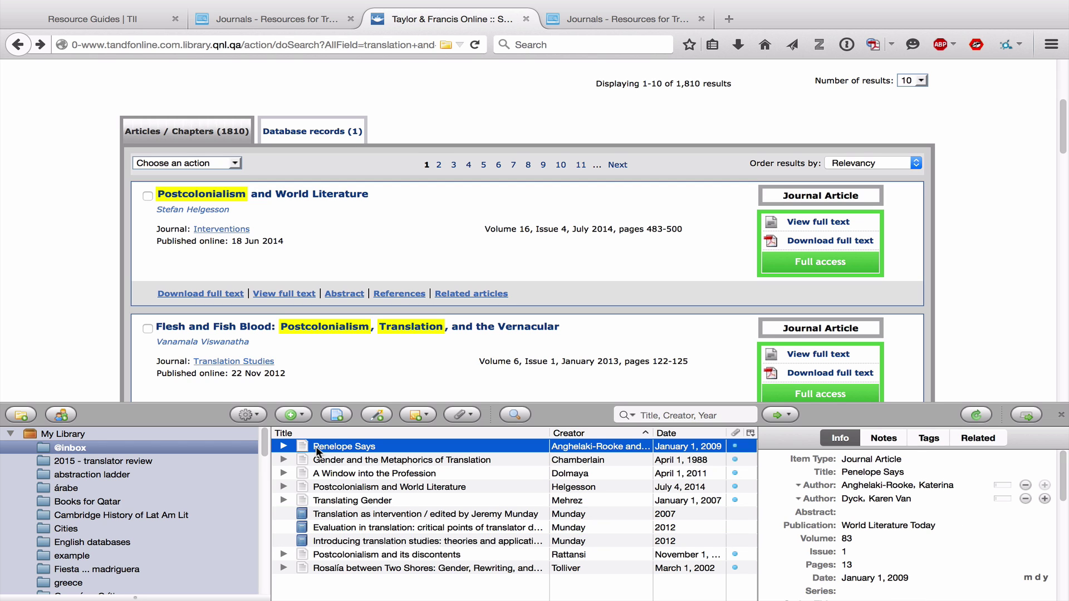